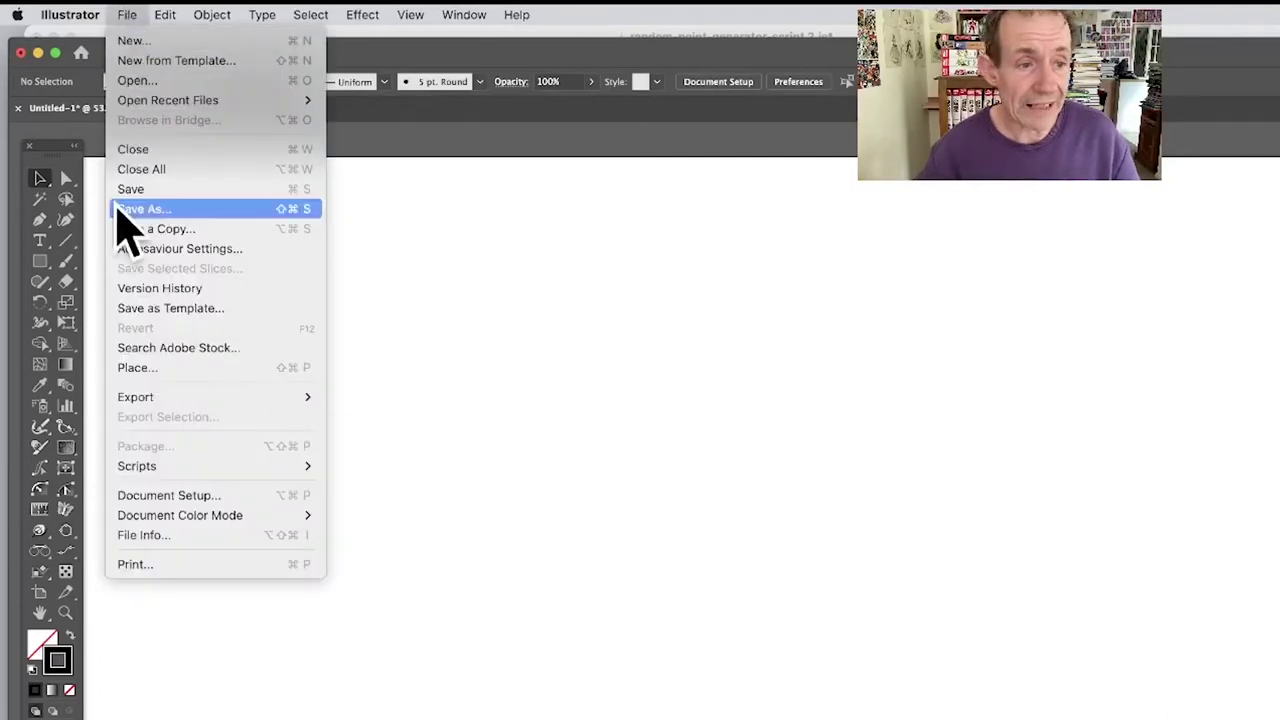
# Run random-point-generator-script from File > Scripts to draw a tangle of black random lines
pyautogui.moveTo(192, 466)
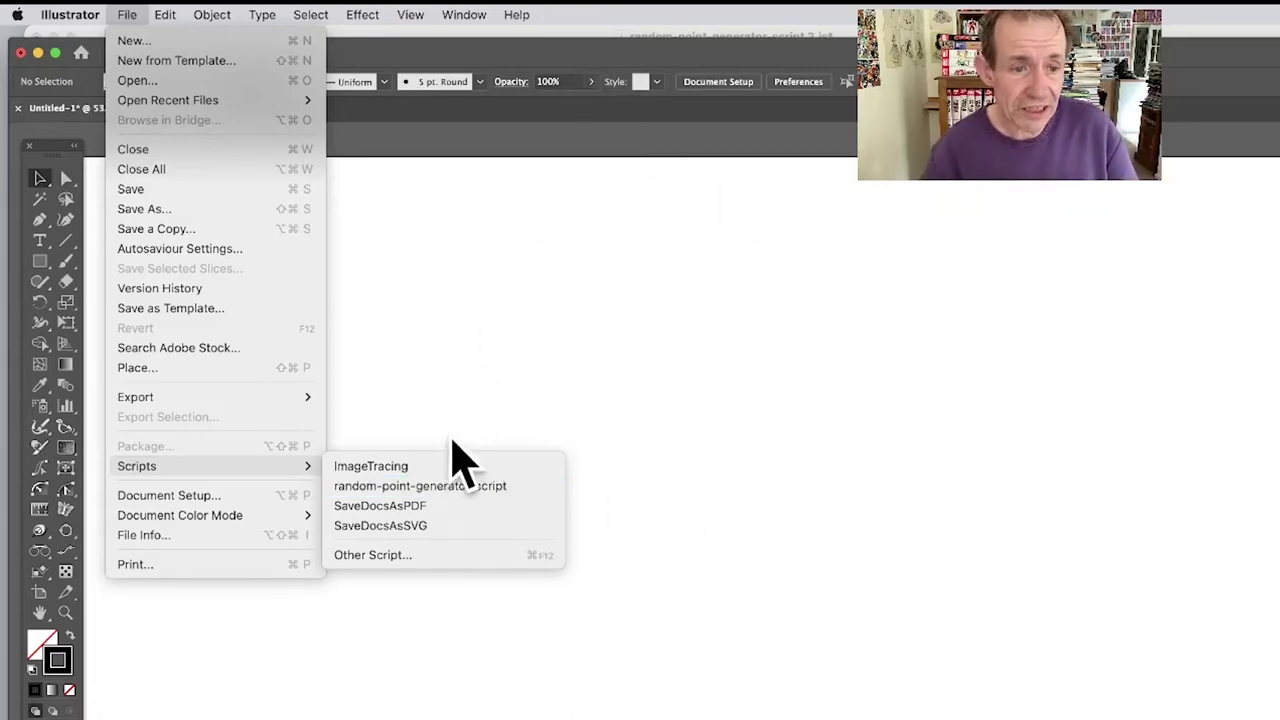
pyautogui.click(452, 486)
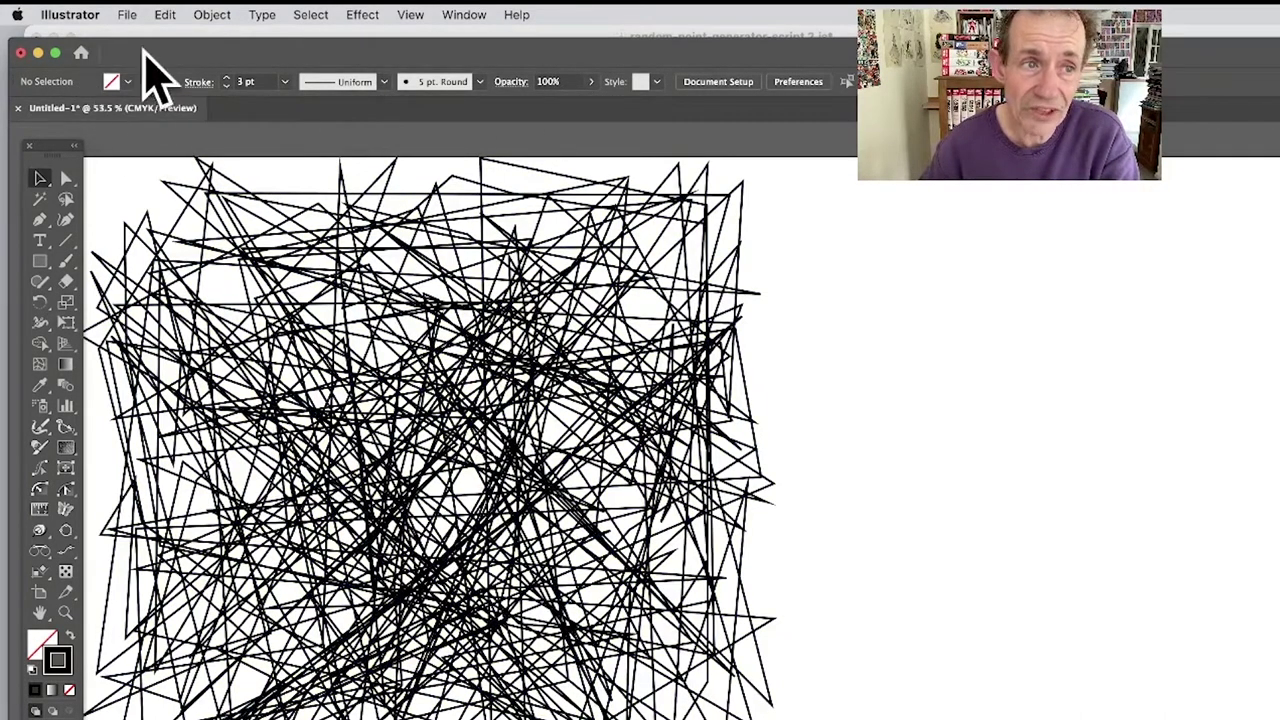
# Select the line drawing, nudge it down and right, and give it a light blue stroke
pyautogui.click(386, 84)
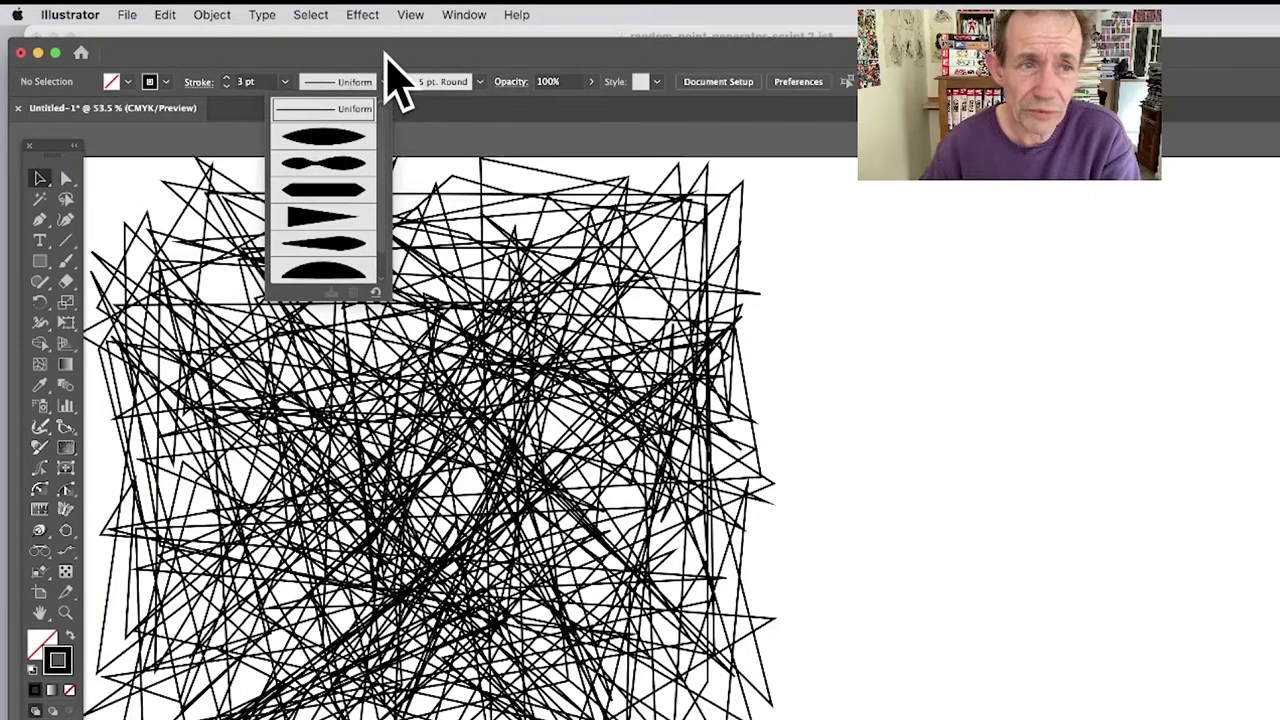
pyautogui.click(384, 50)
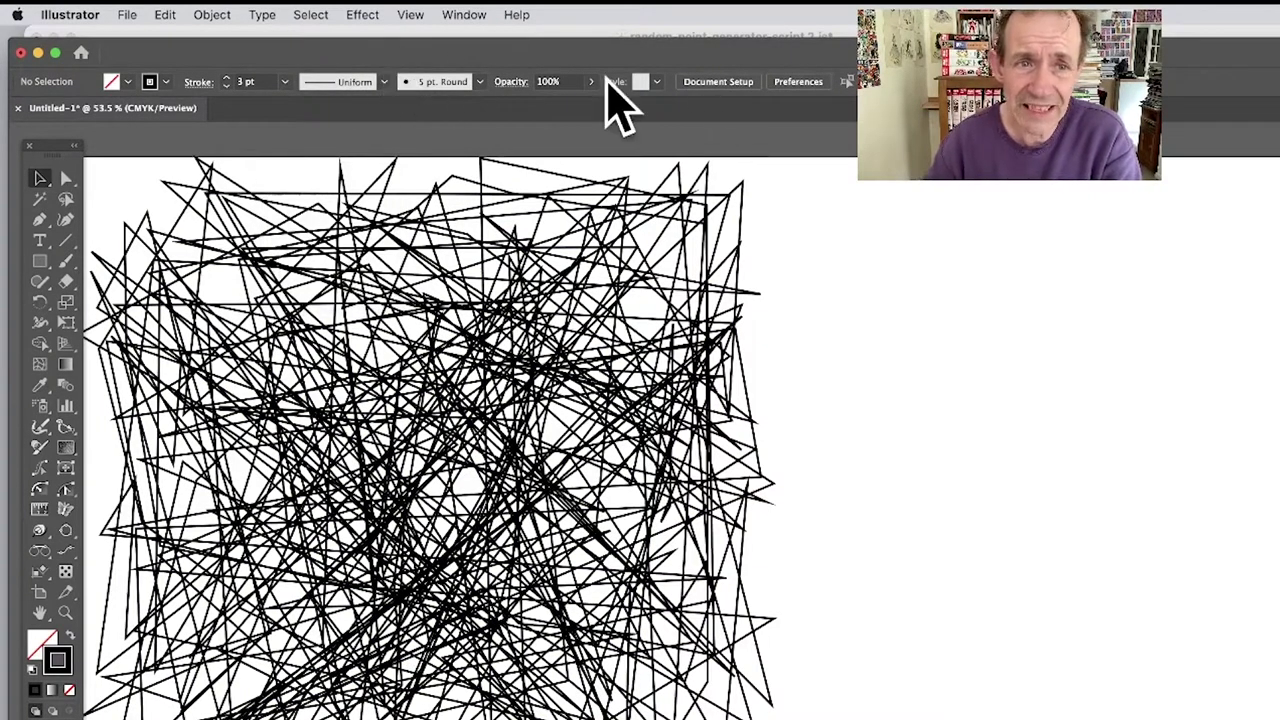
pyautogui.click(590, 290)
pyautogui.moveTo(562, 242); pyautogui.dragTo(624, 270)
pyautogui.click(166, 81)
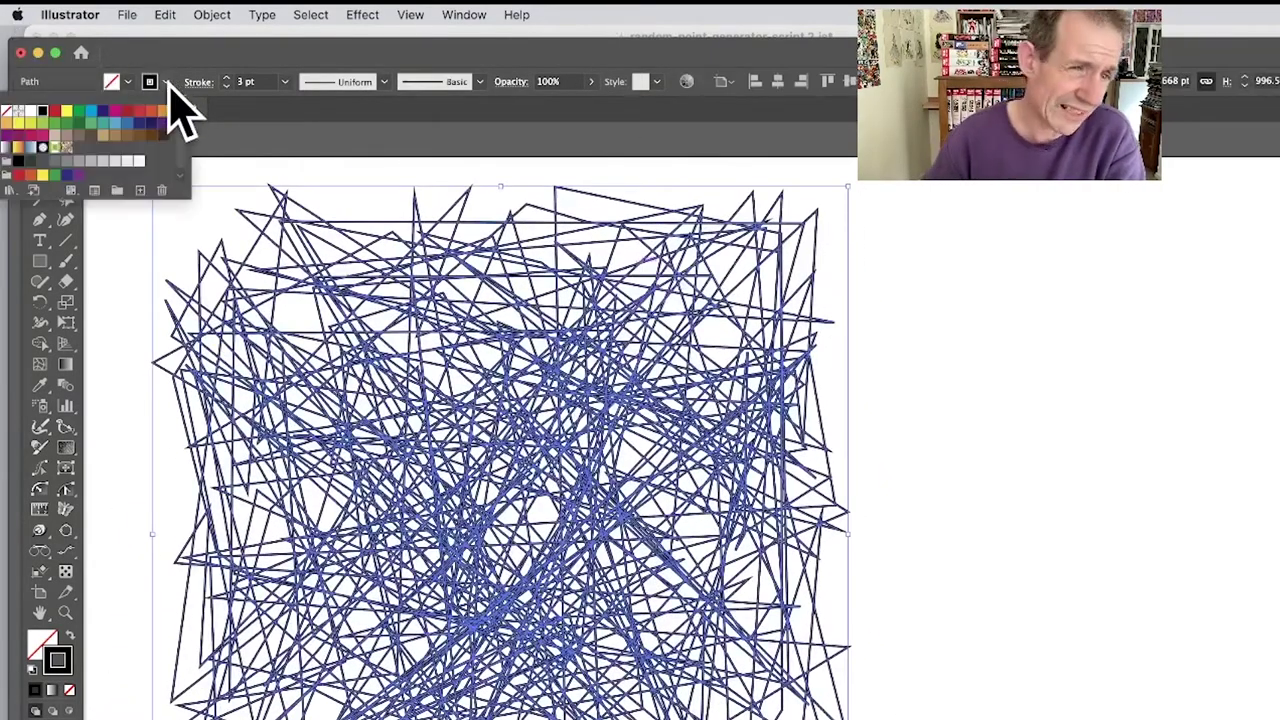
pyautogui.click(90, 111)
pyautogui.click(962, 335)
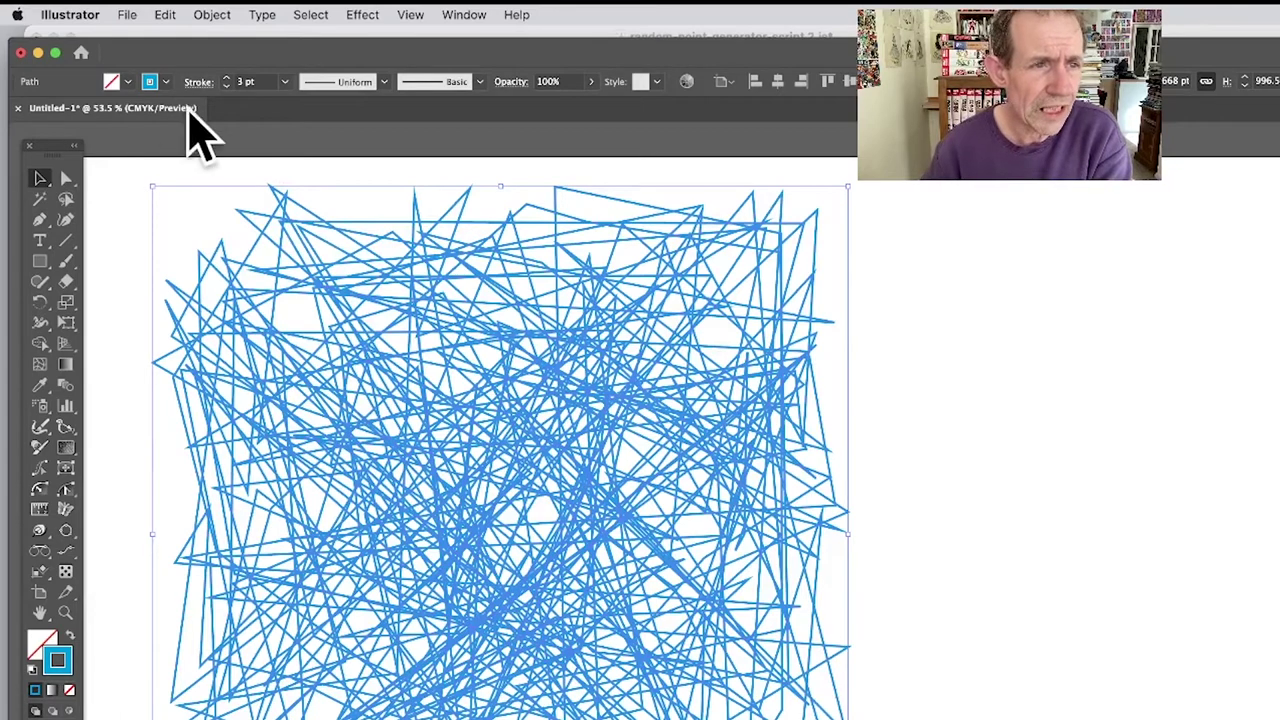
# Try a red fill on the scribble, undo it, and move the scribble to the right
pyautogui.click(126, 83)
pyautogui.click(56, 111)
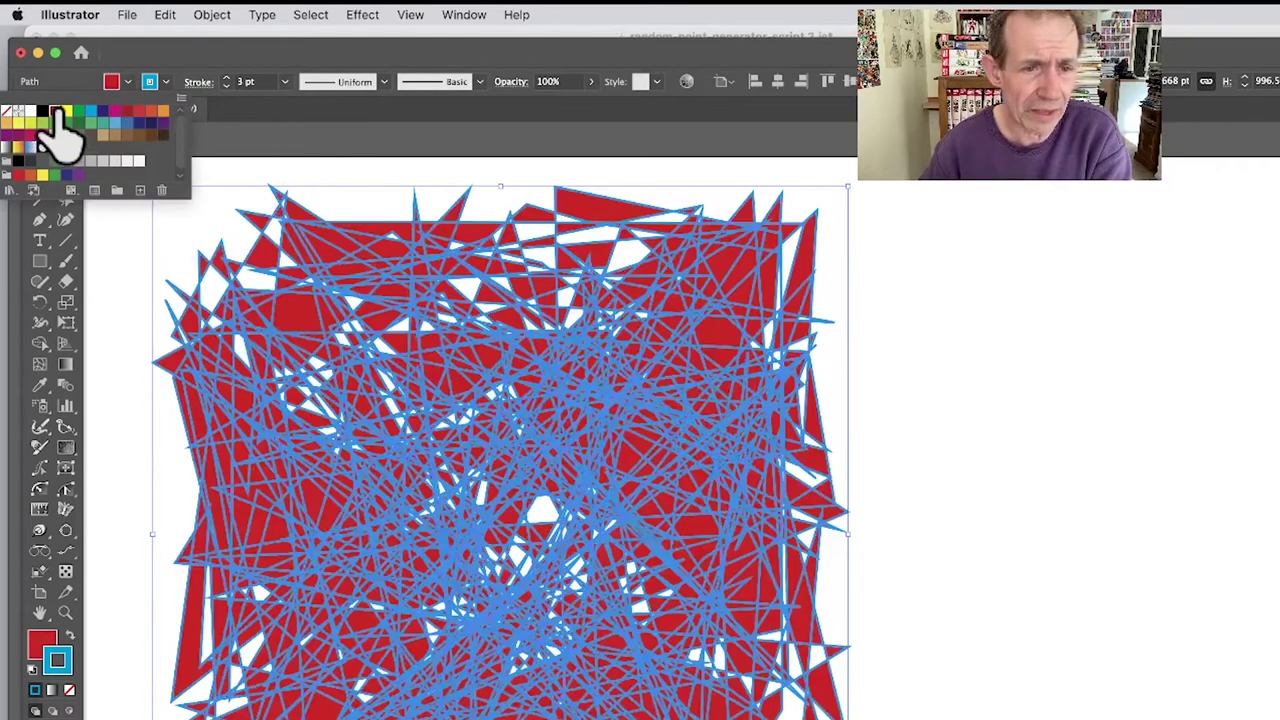
pyautogui.click(808, 171)
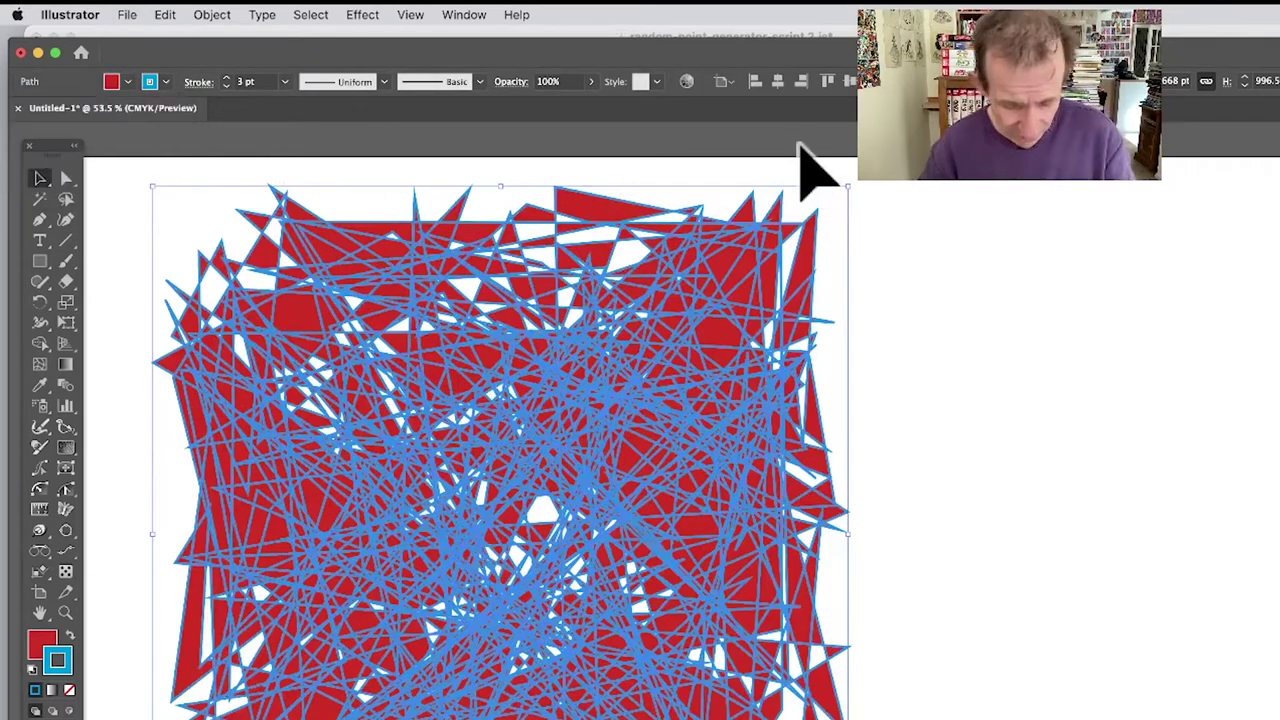
pyautogui.click(810, 170)
pyautogui.press('super+z')
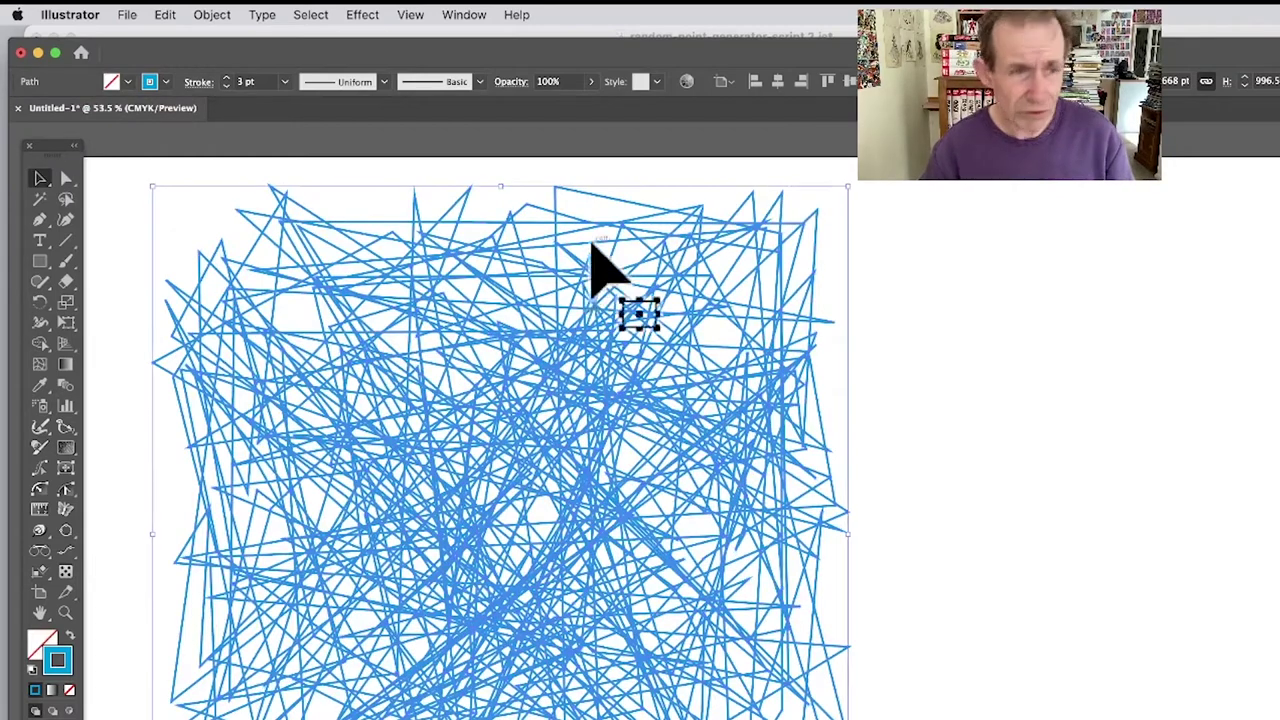
pyautogui.moveTo(345, 292); pyautogui.dragTo(788, 302)
# Generate a second random-line scribble with random-point-generator-script
pyautogui.click(228, 242)
pyautogui.click(127, 14)
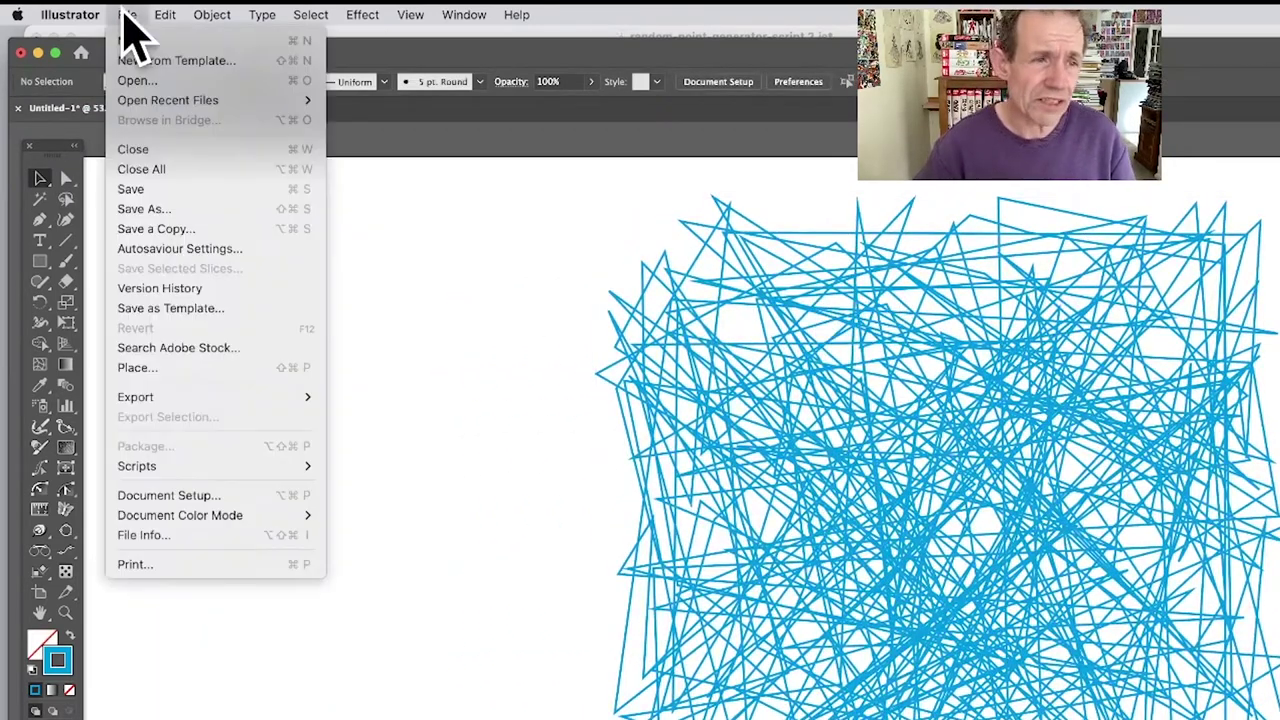
pyautogui.moveTo(183, 466)
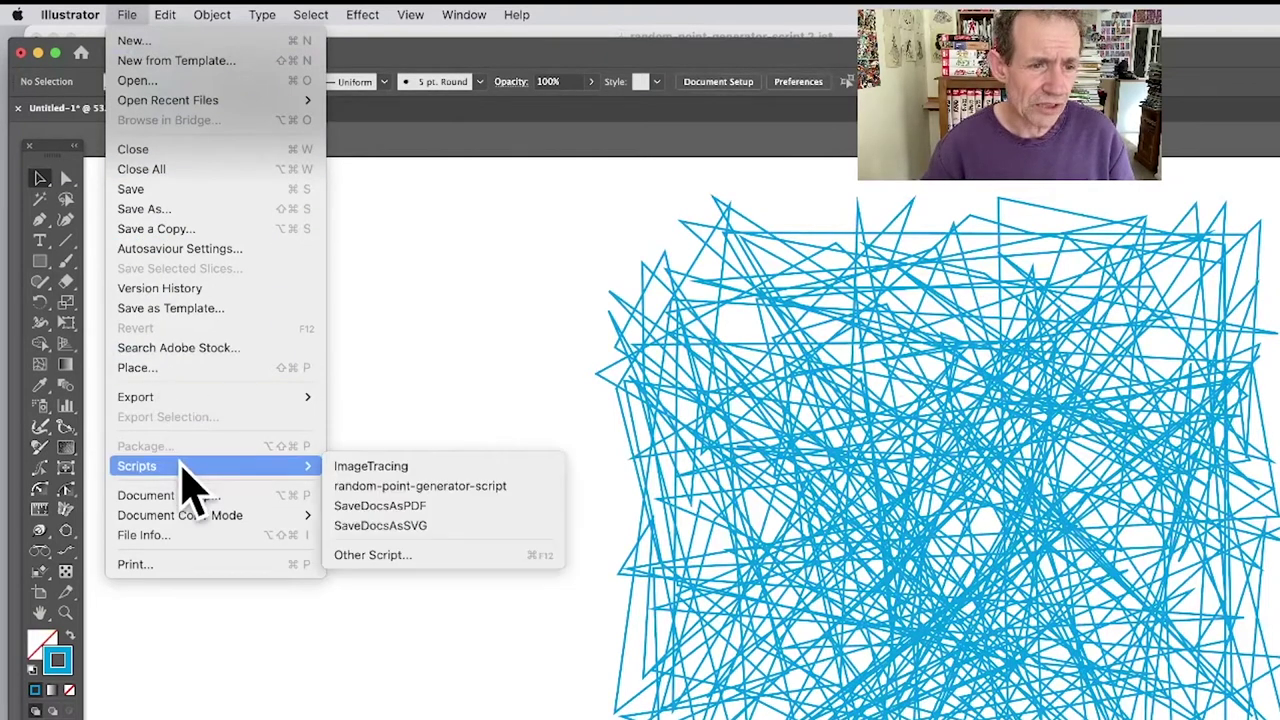
pyautogui.click(455, 488)
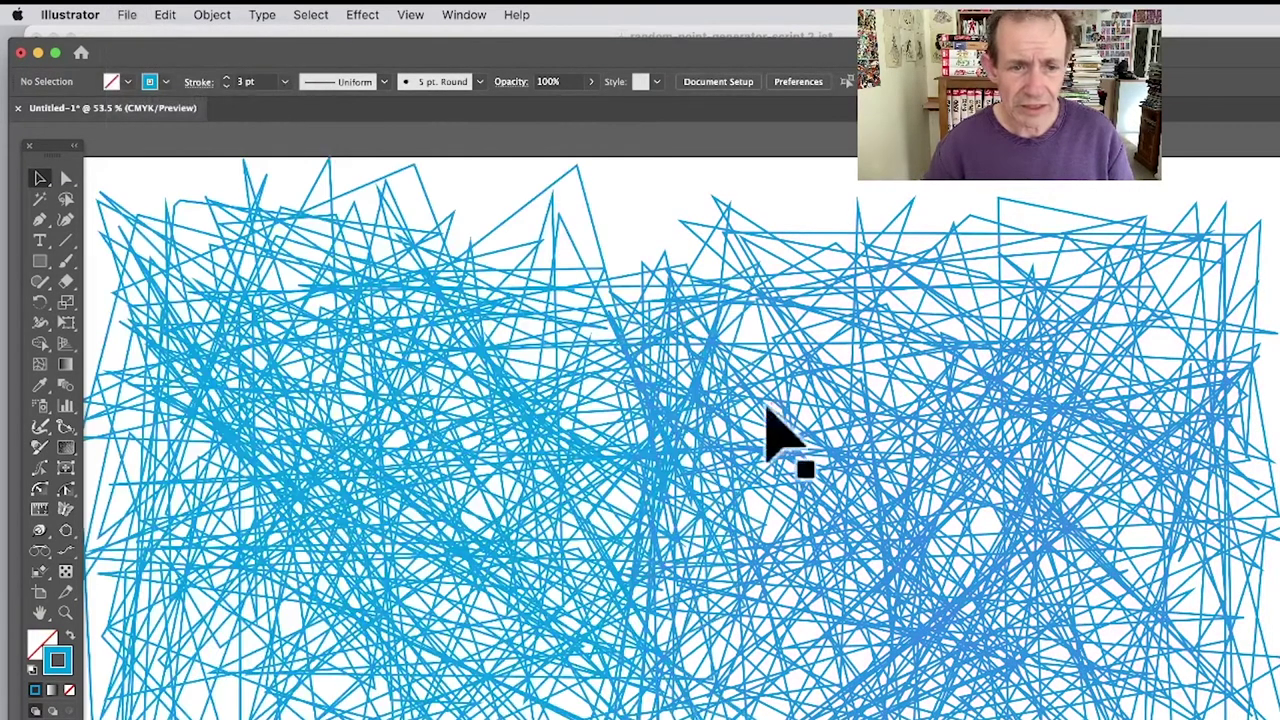
# Give the new scribble a dark indigo stroke
pyautogui.click(262, 302)
pyautogui.click(160, 82)
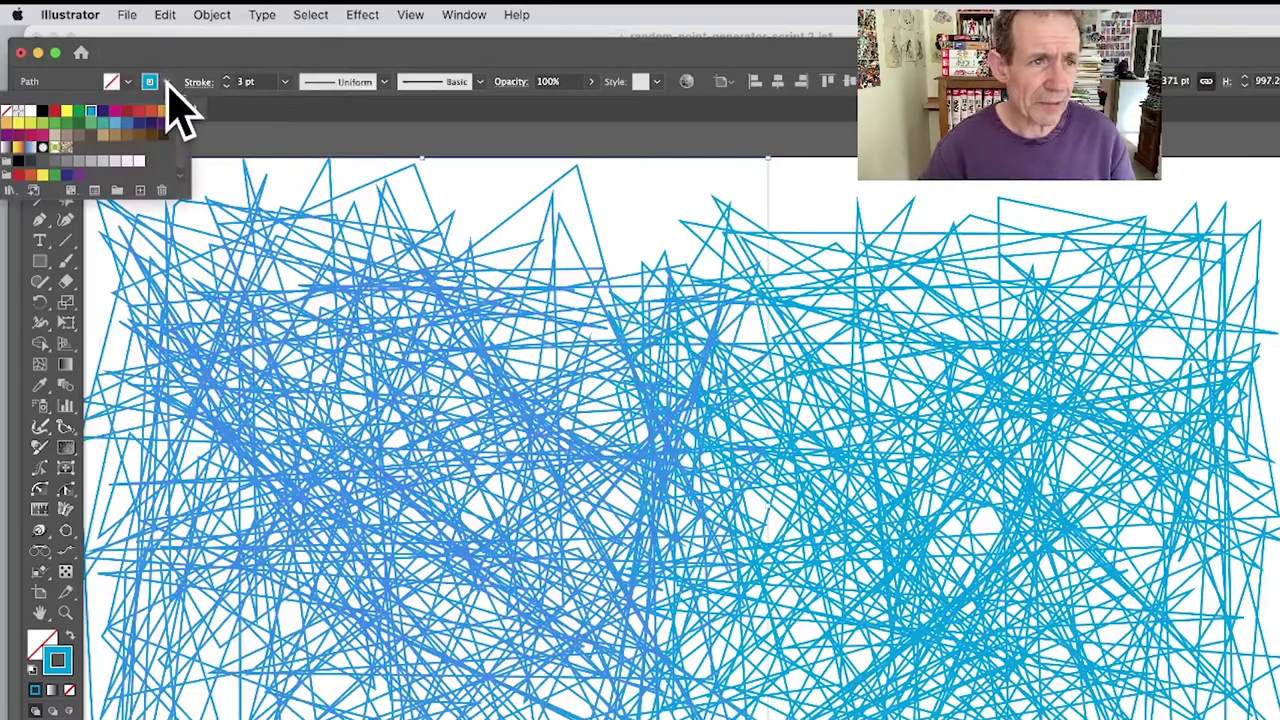
pyautogui.click(45, 135)
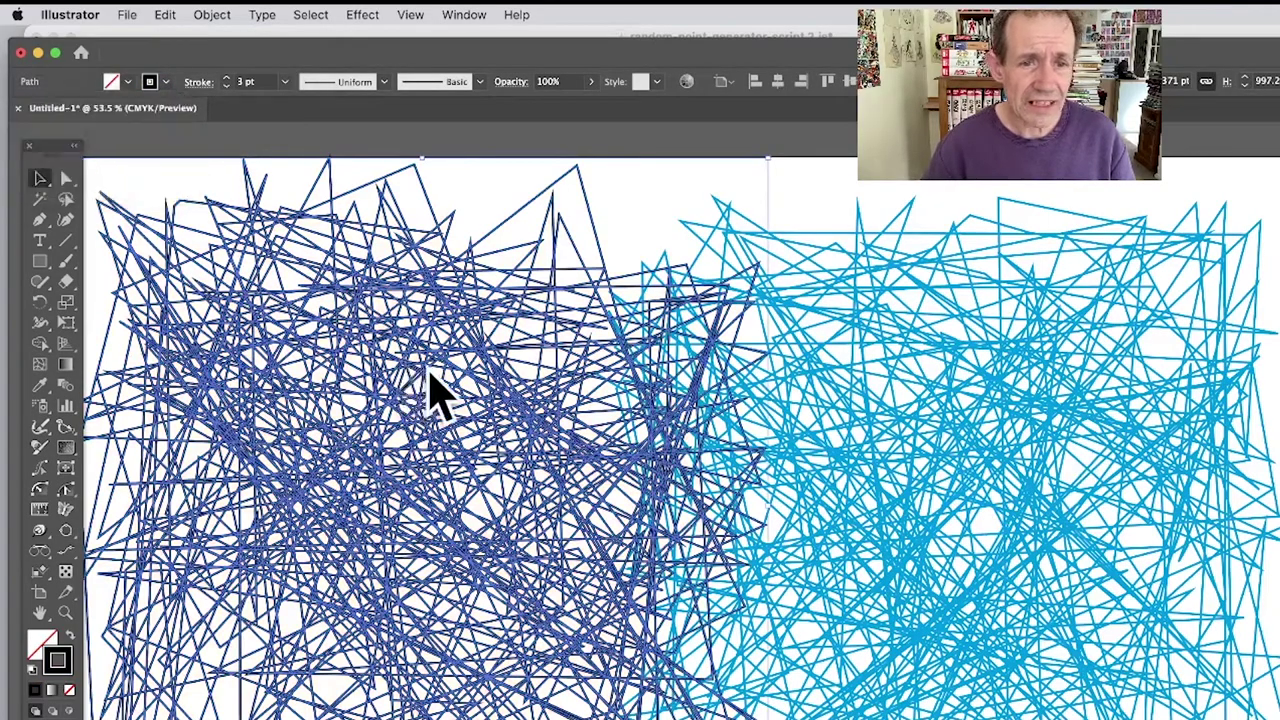
# Rotate the indigo scribble counter-clockwise, place it over the blue one, and shift both left
pyautogui.moveTo(608, 349); pyautogui.dragTo(1051, 251)
pyautogui.press('super+z')
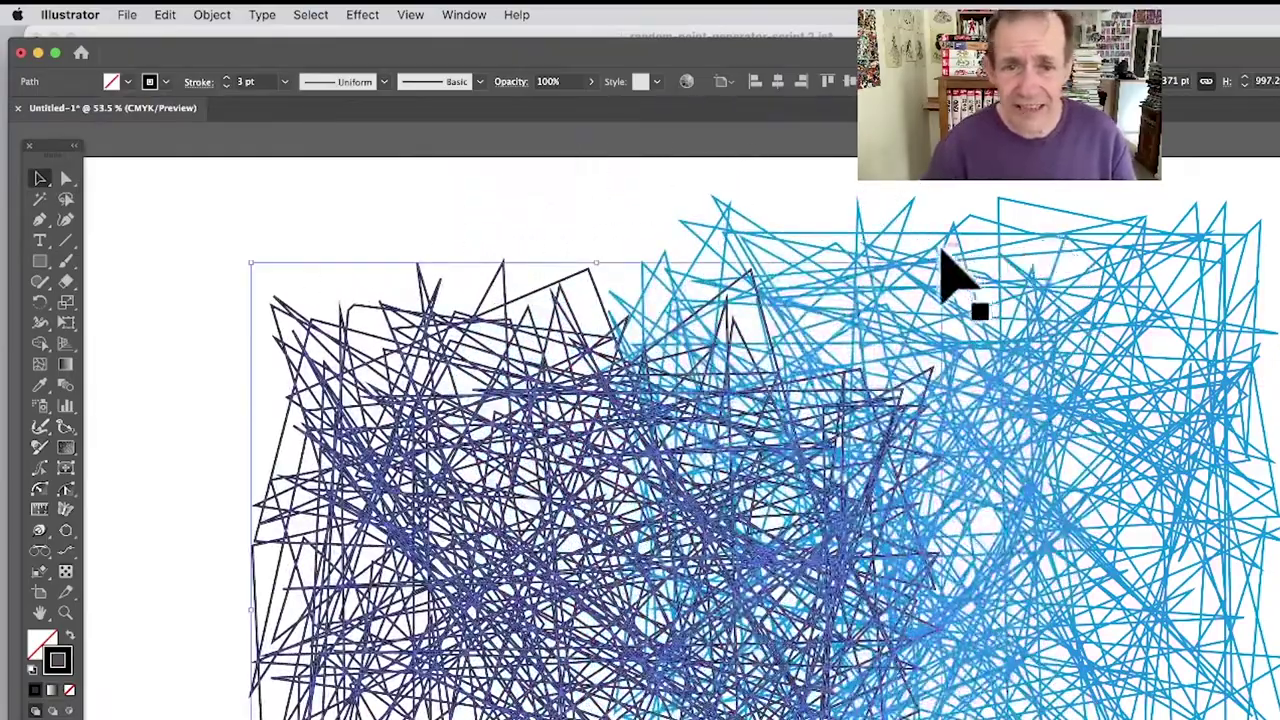
pyautogui.moveTo(943, 251); pyautogui.dragTo(517, 200)
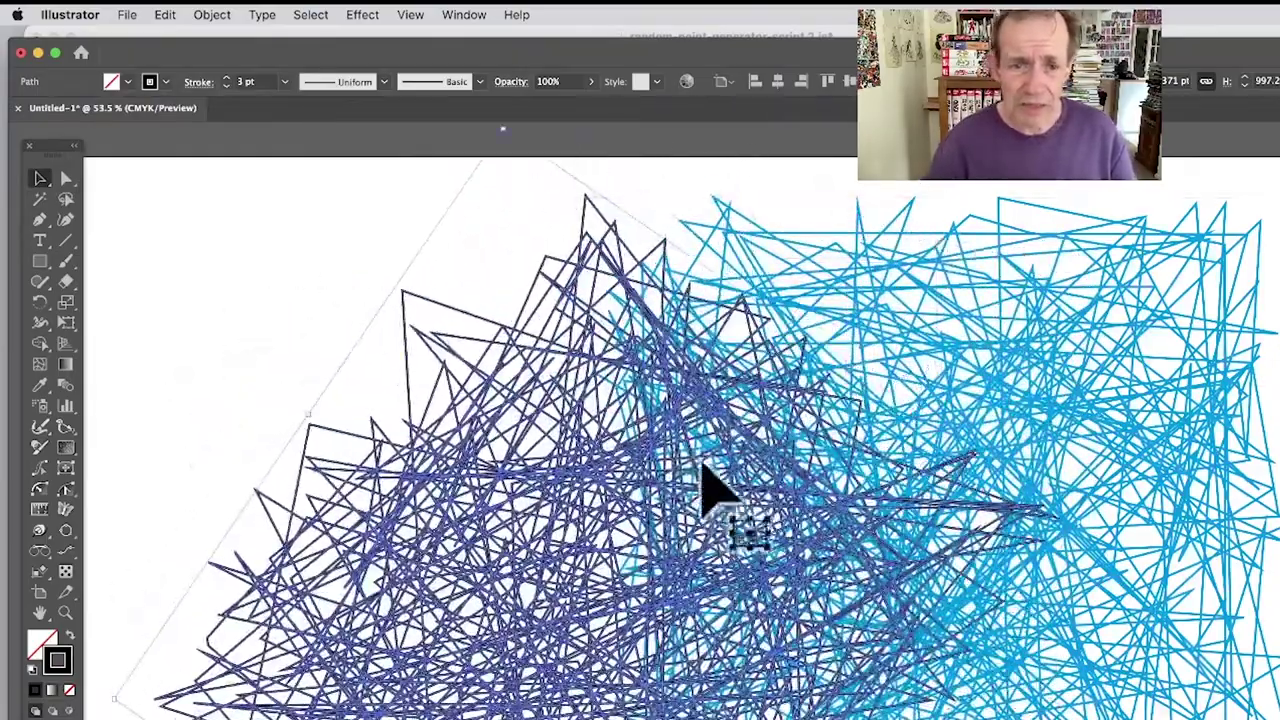
pyautogui.moveTo(731, 486); pyautogui.dragTo(1040, 390)
pyautogui.keyDown('shift'); pyautogui.click(966, 543); pyautogui.keyUp('shift')
pyautogui.moveTo(966, 543); pyautogui.dragTo(705, 543)
pyautogui.click(1172, 534)
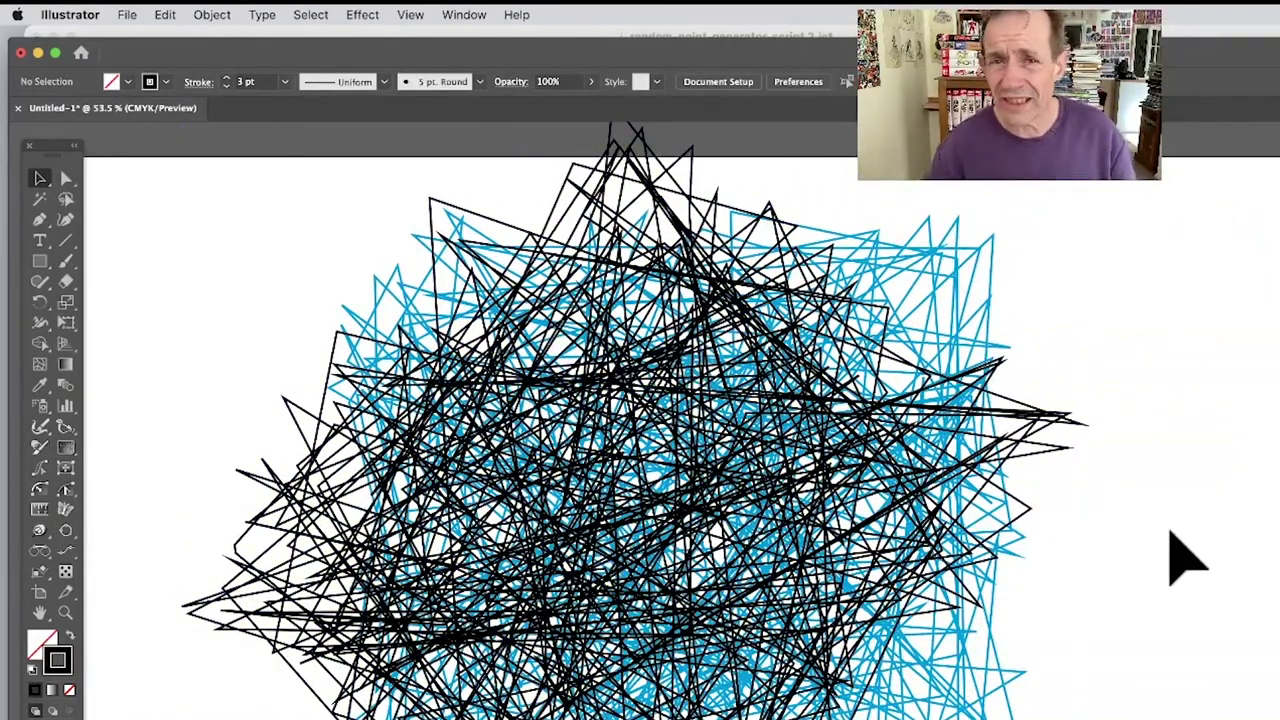
pyautogui.hscroll(-1, 1185, 560)
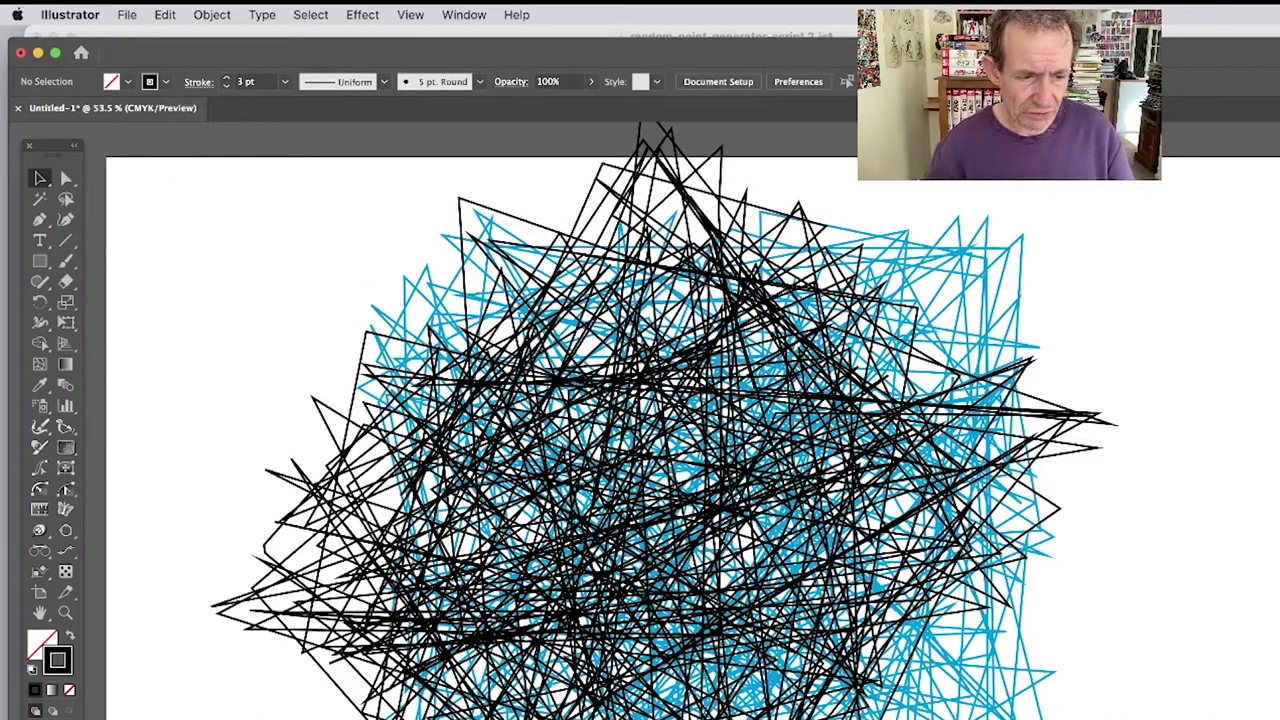
# In Finder's Illustrator Scripts folder, select random-point-generator-script.js and scroll through its code preview
pyautogui.press('super+Tab')
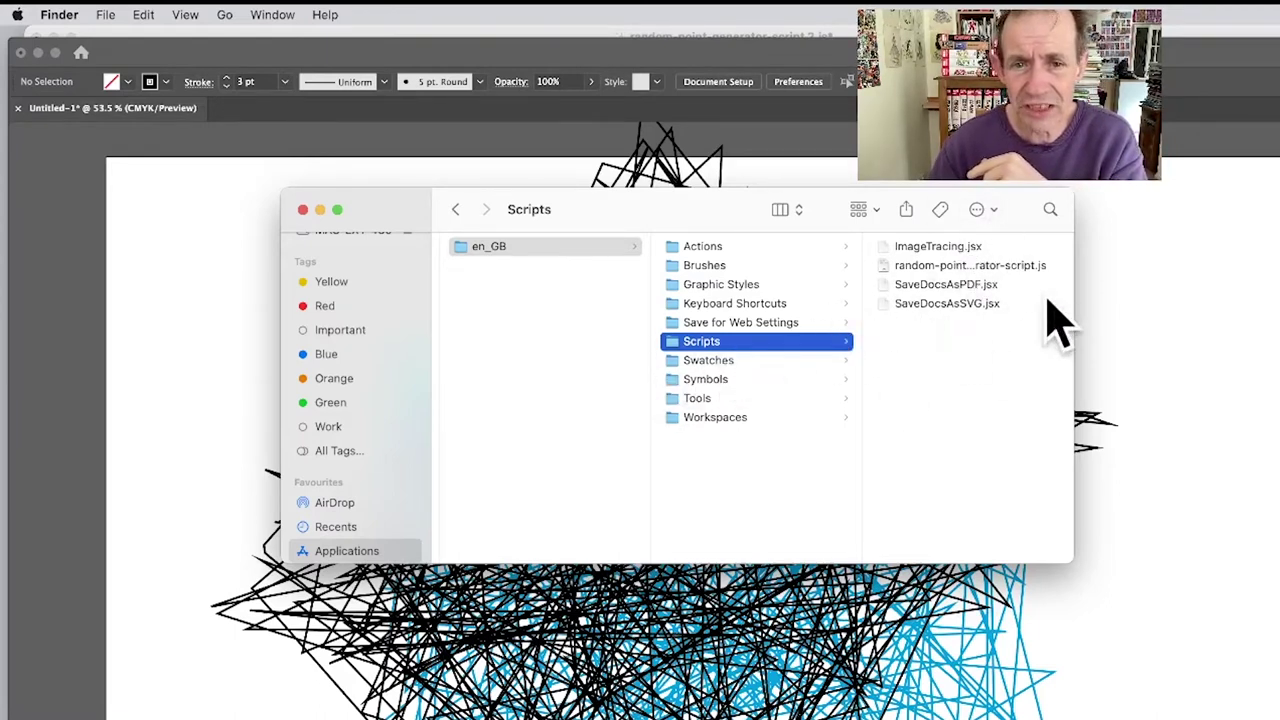
pyautogui.click(970, 268)
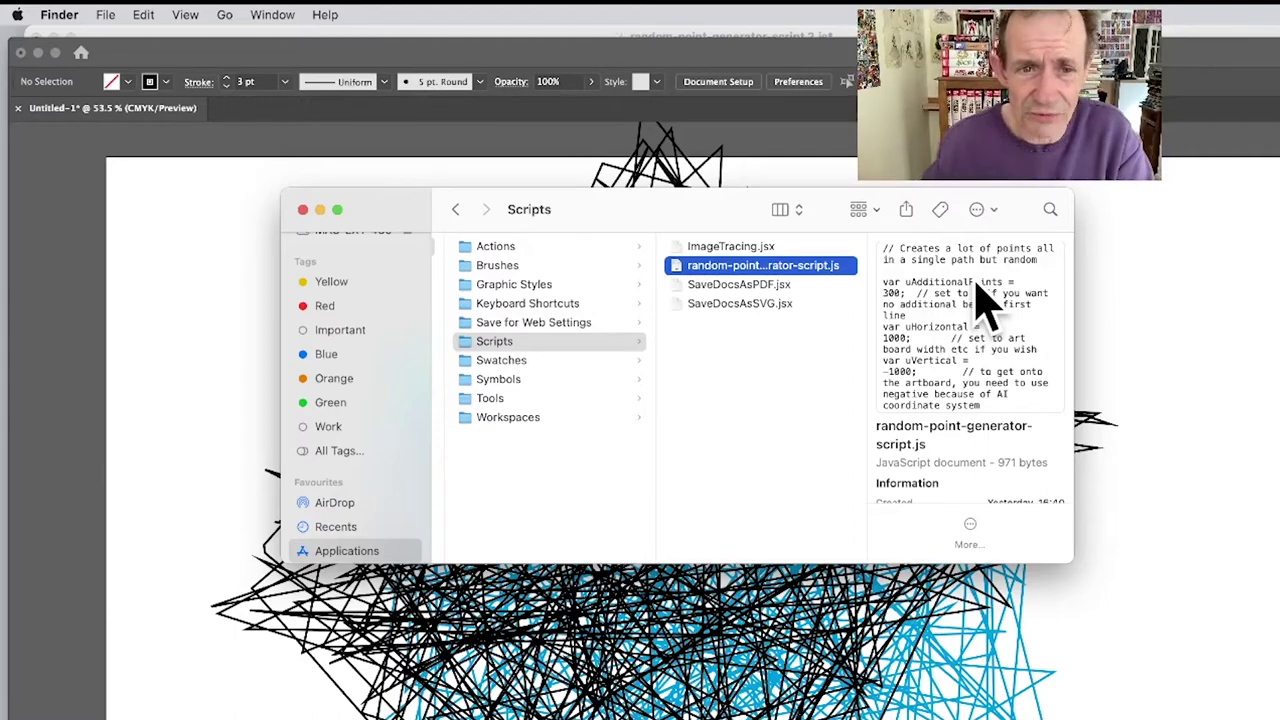
pyautogui.click(766, 250)
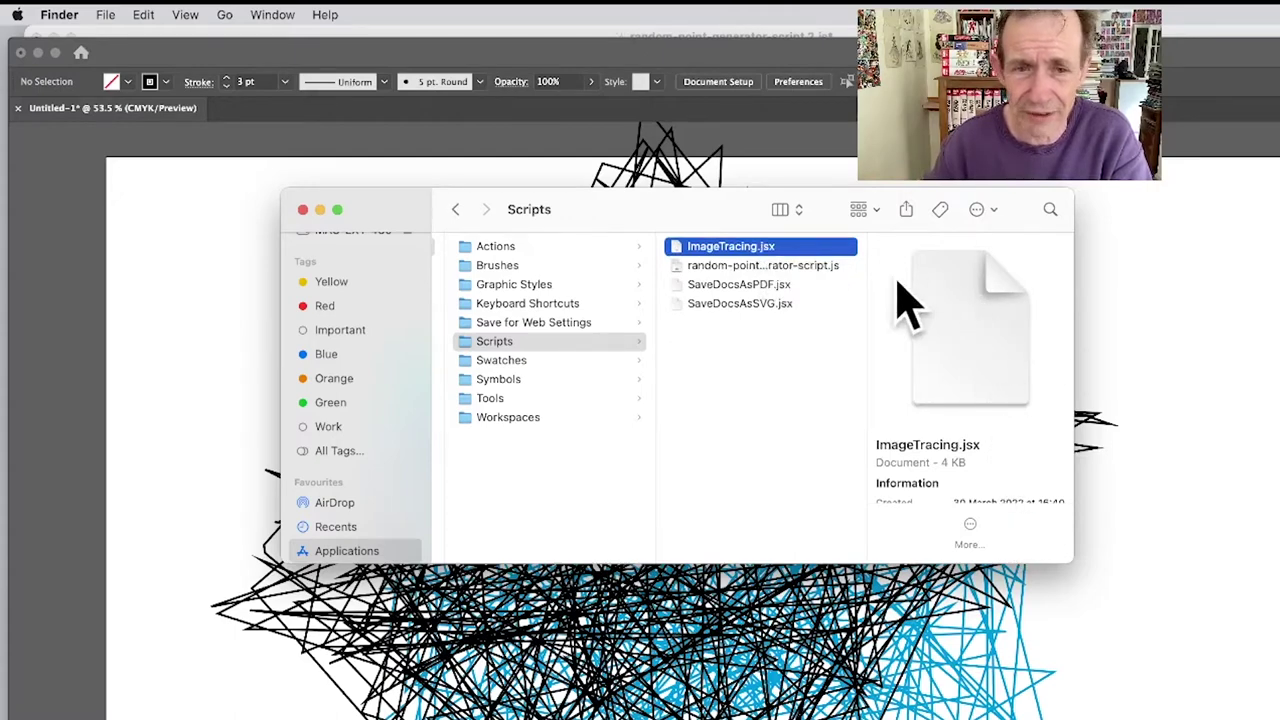
pyautogui.click(784, 270)
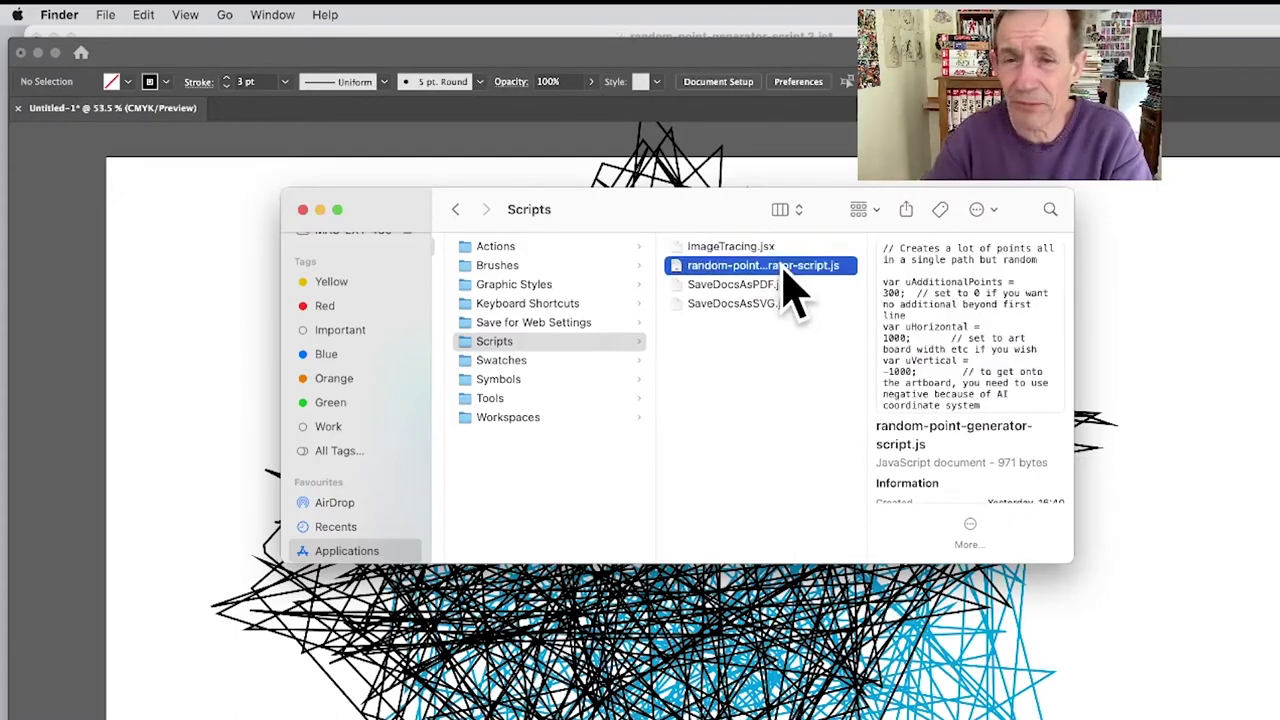
pyautogui.press('Return')
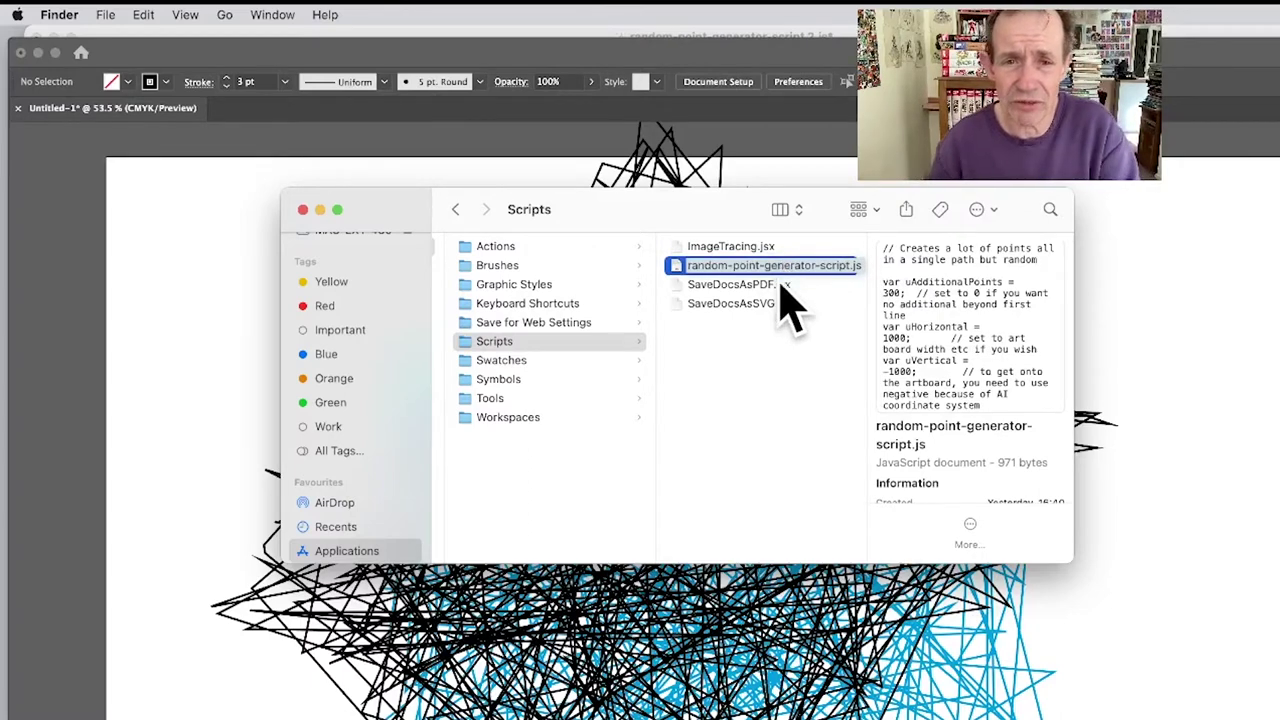
pyautogui.click(814, 323)
pyautogui.click(806, 270)
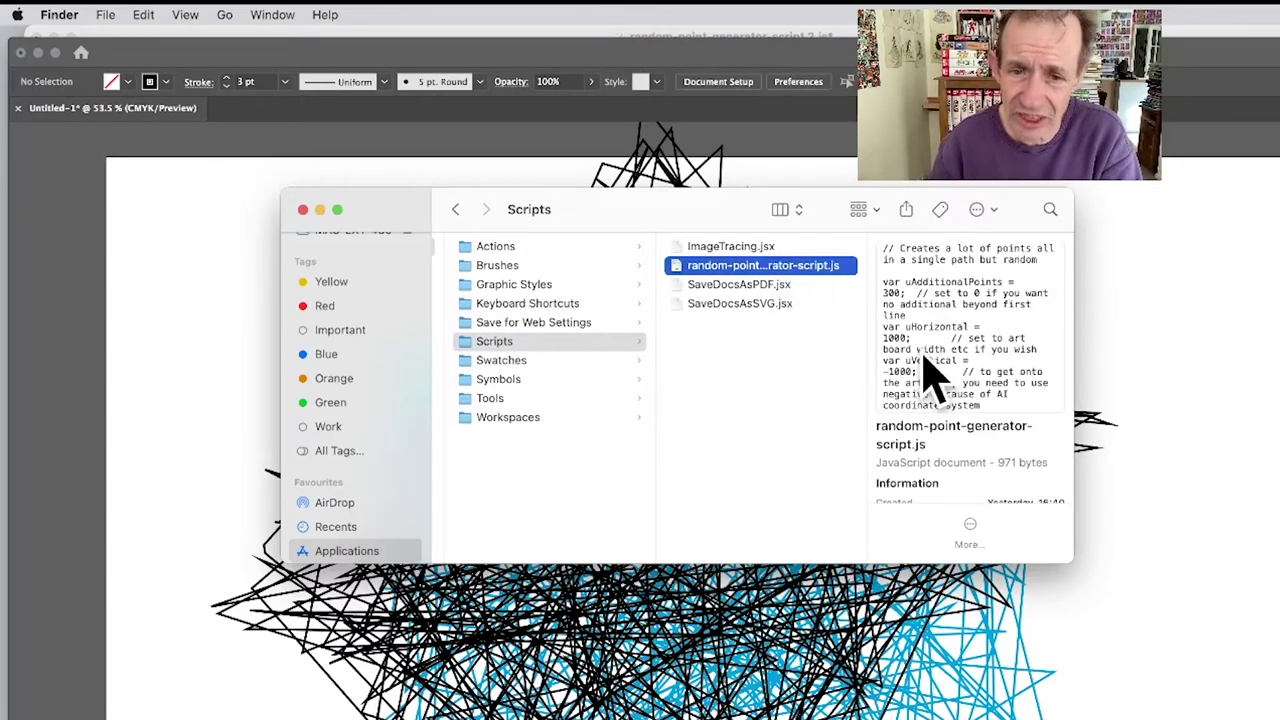
pyautogui.scroll(-10, 930, 368)
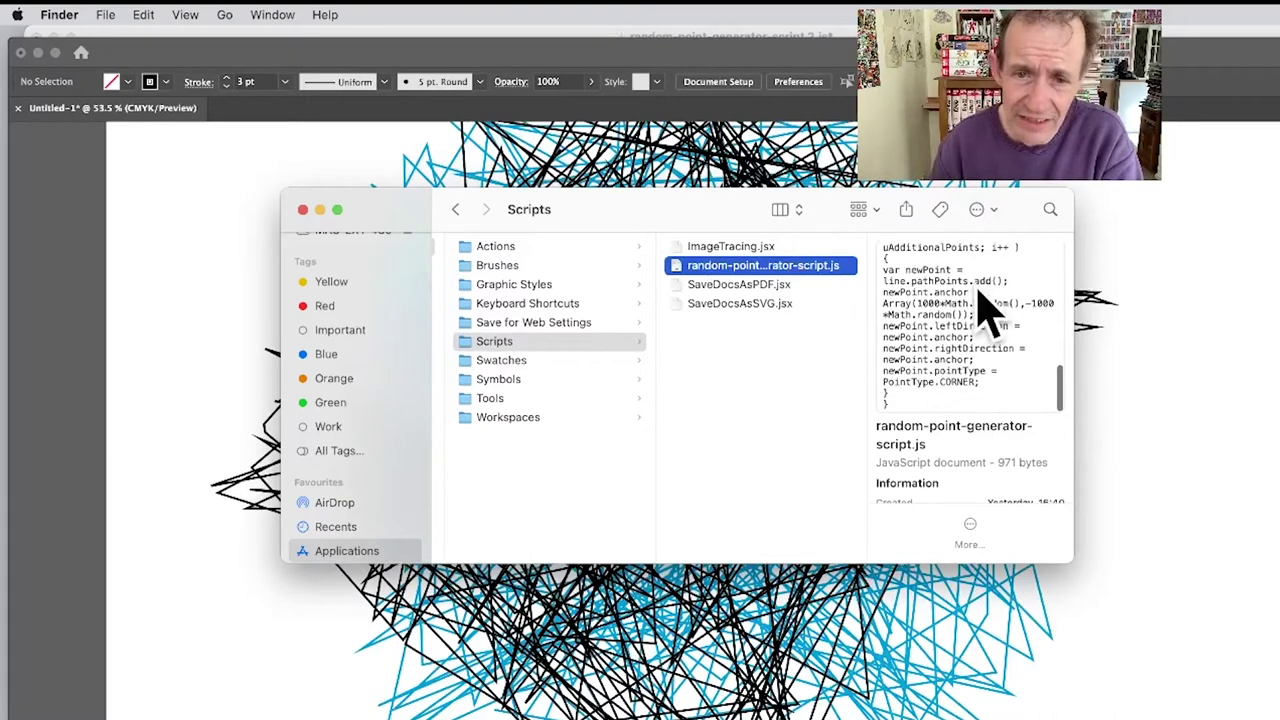
pyautogui.scroll(10, 938, 366)
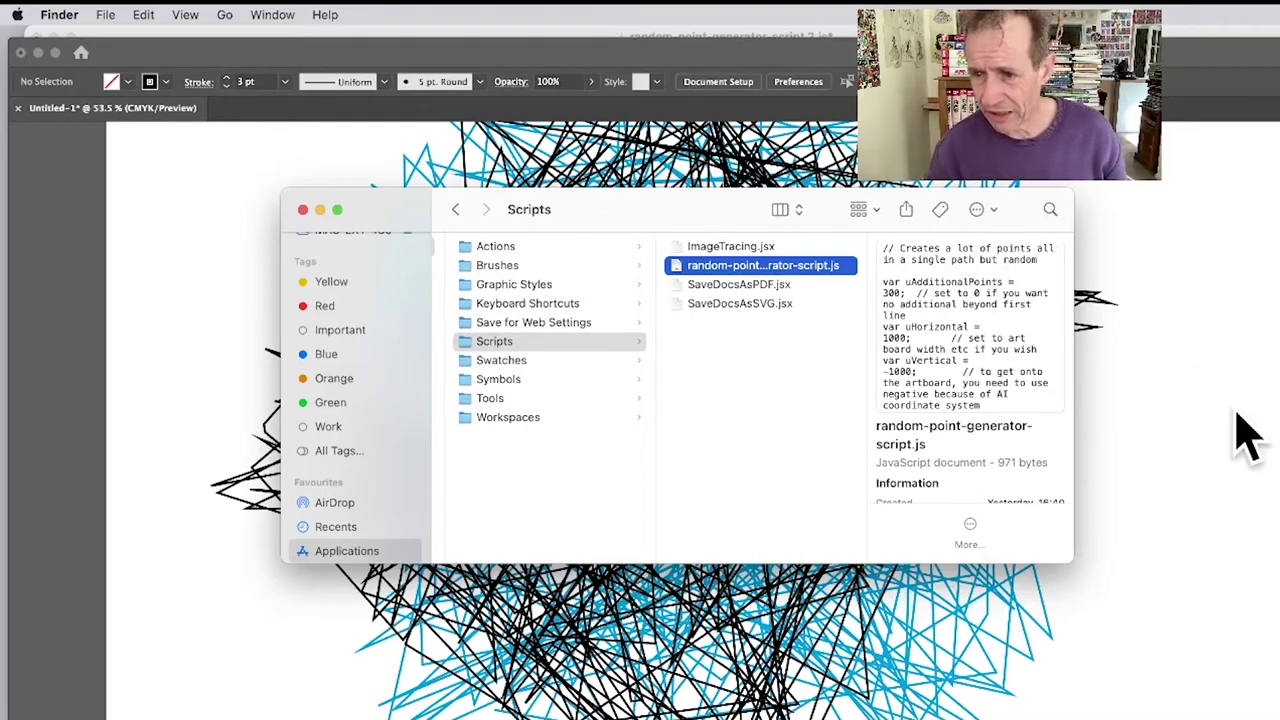
# In Dreamweaver's random-point-generator-script 2.js, change uAdditionalPoints on line 3 from 100 to 20
pyautogui.press('super+Tab')
pyautogui.press('super+Tab')
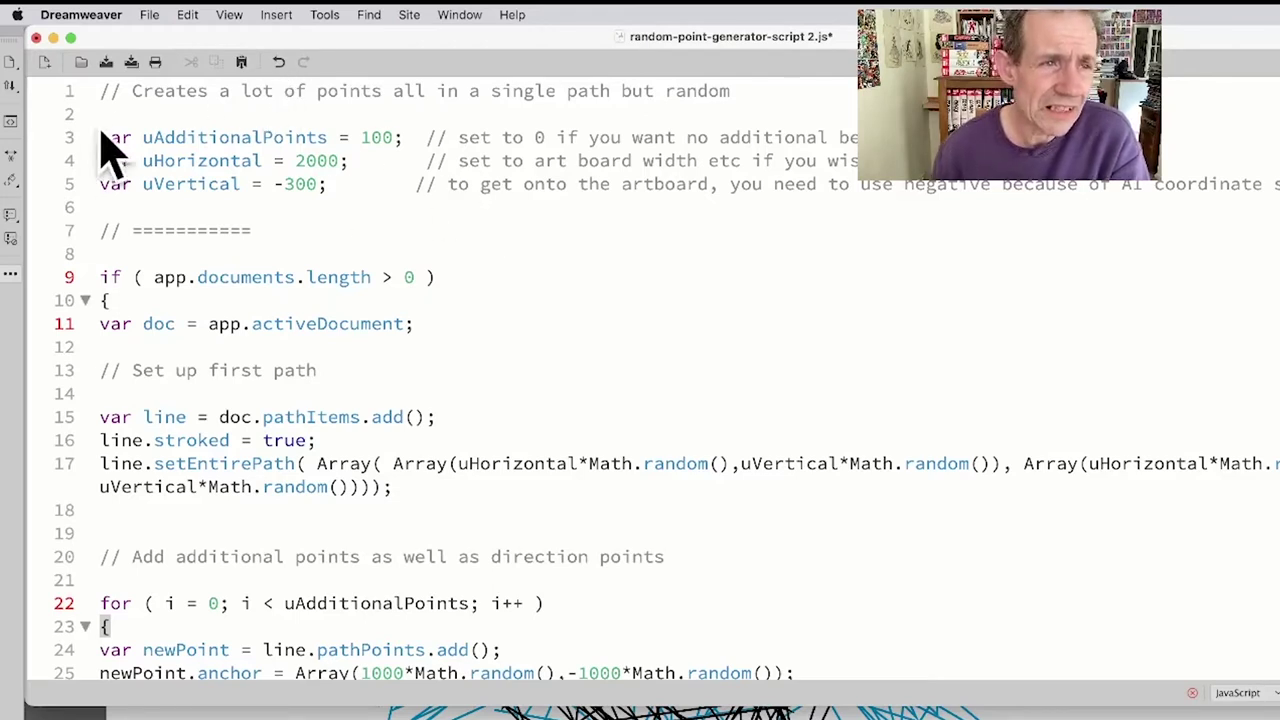
pyautogui.moveTo(101, 137); pyautogui.dragTo(380, 184)
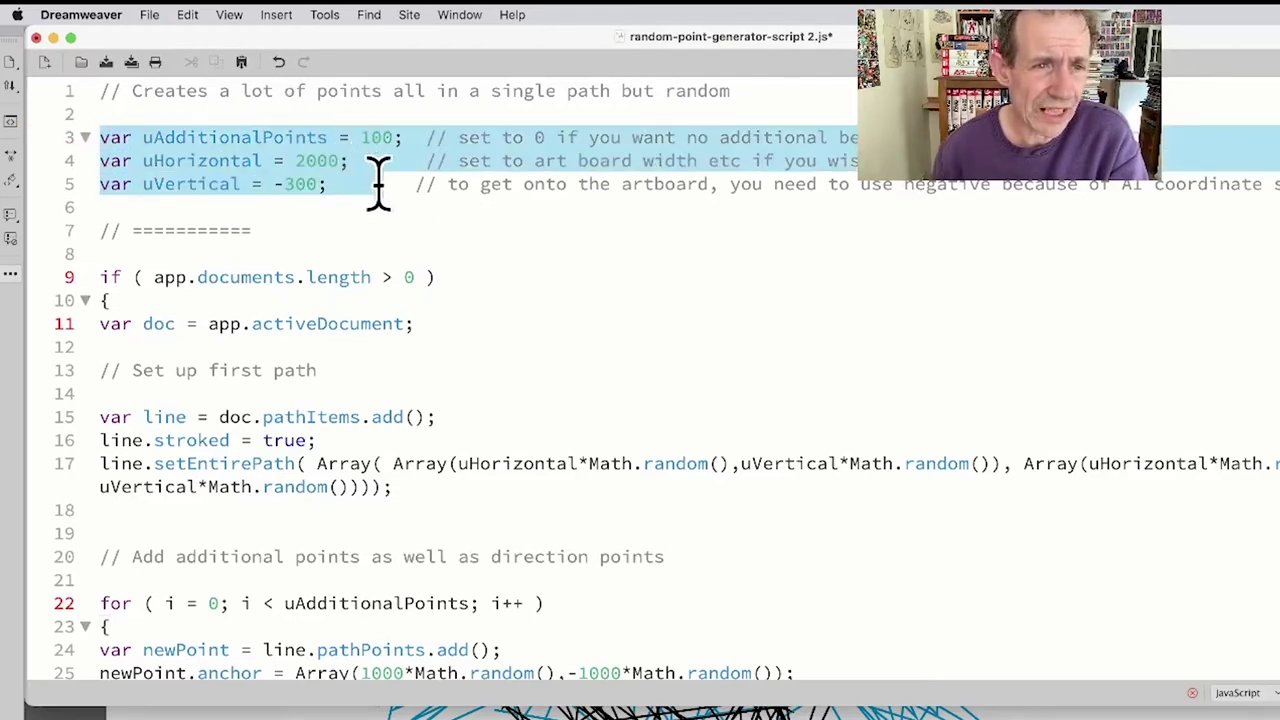
pyautogui.click(593, 140)
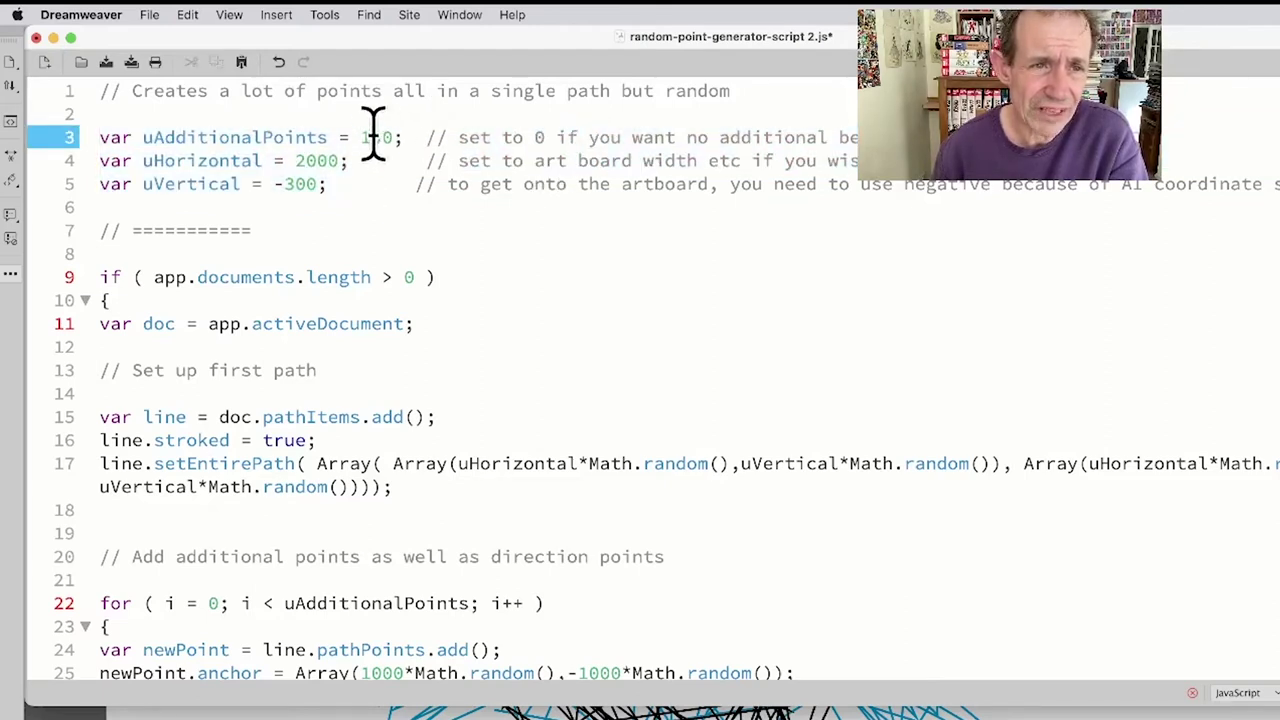
pyautogui.hotkey('shift', 'Right')
pyautogui.click(337, 110)
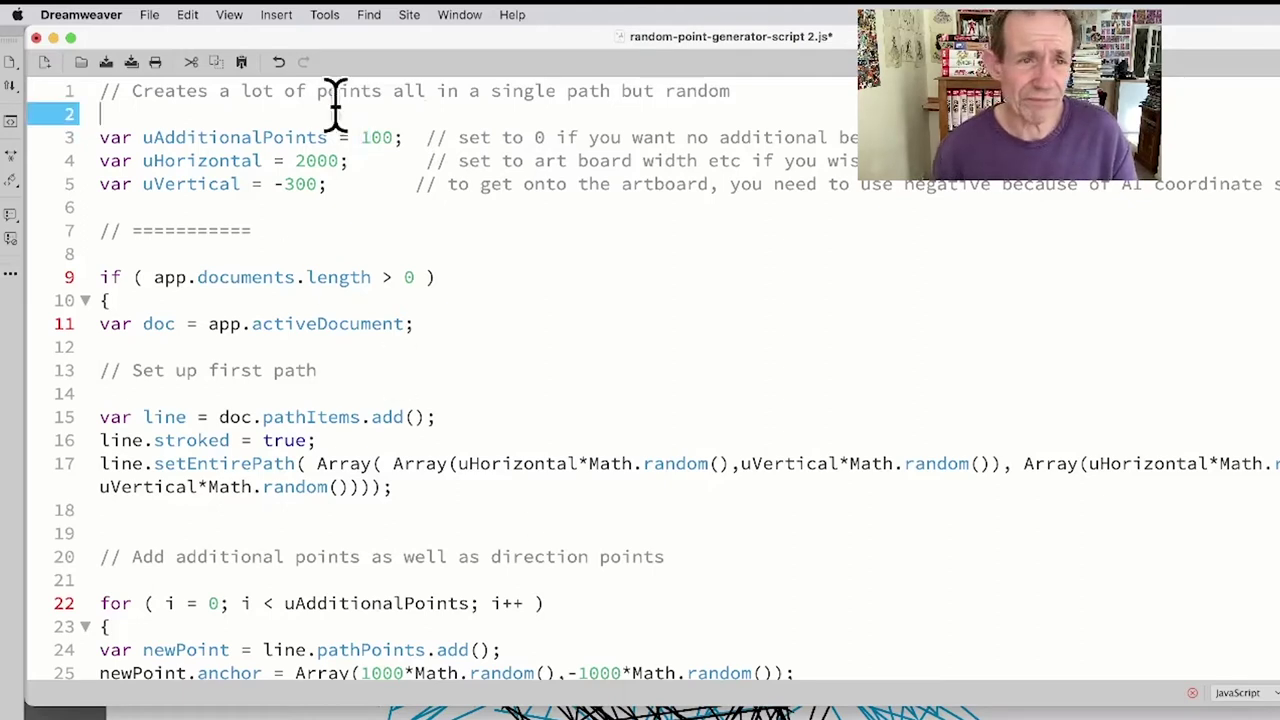
pyautogui.moveTo(362, 137); pyautogui.dragTo(375, 137)
pyautogui.doubleClick(363, 137)
pyautogui.write('20')
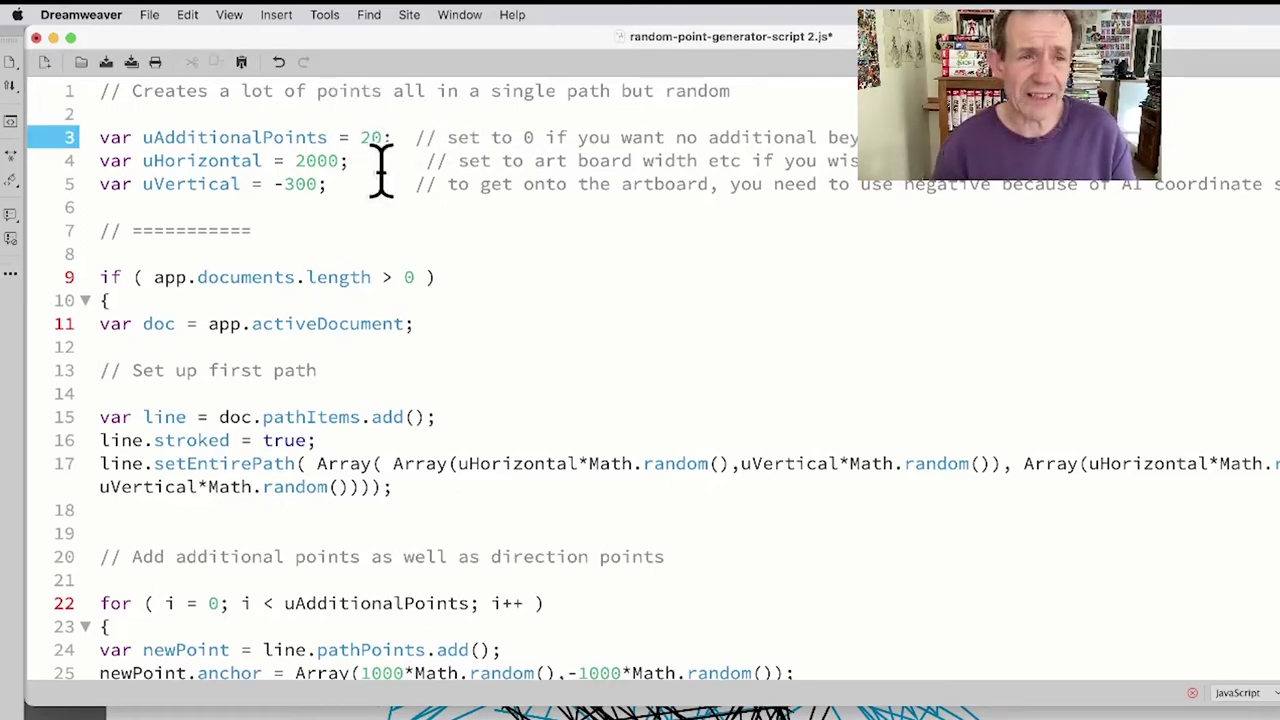
pyautogui.click(394, 182)
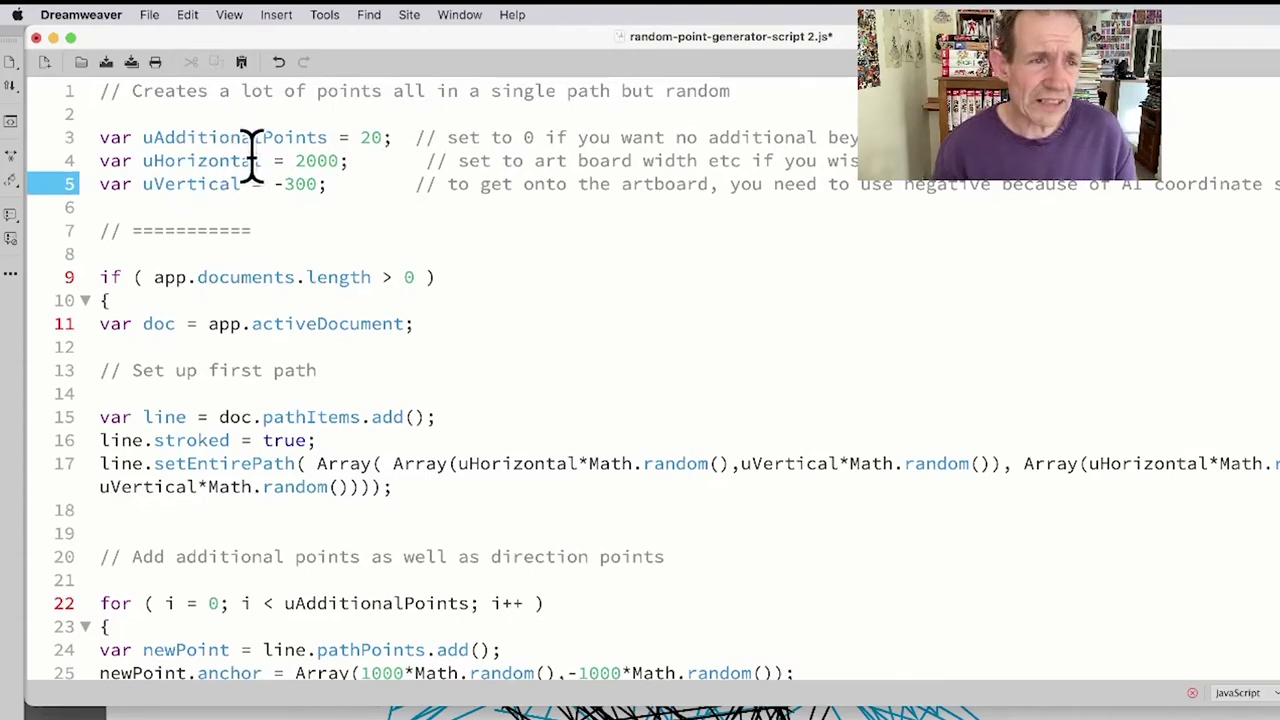
pyautogui.click(305, 160)
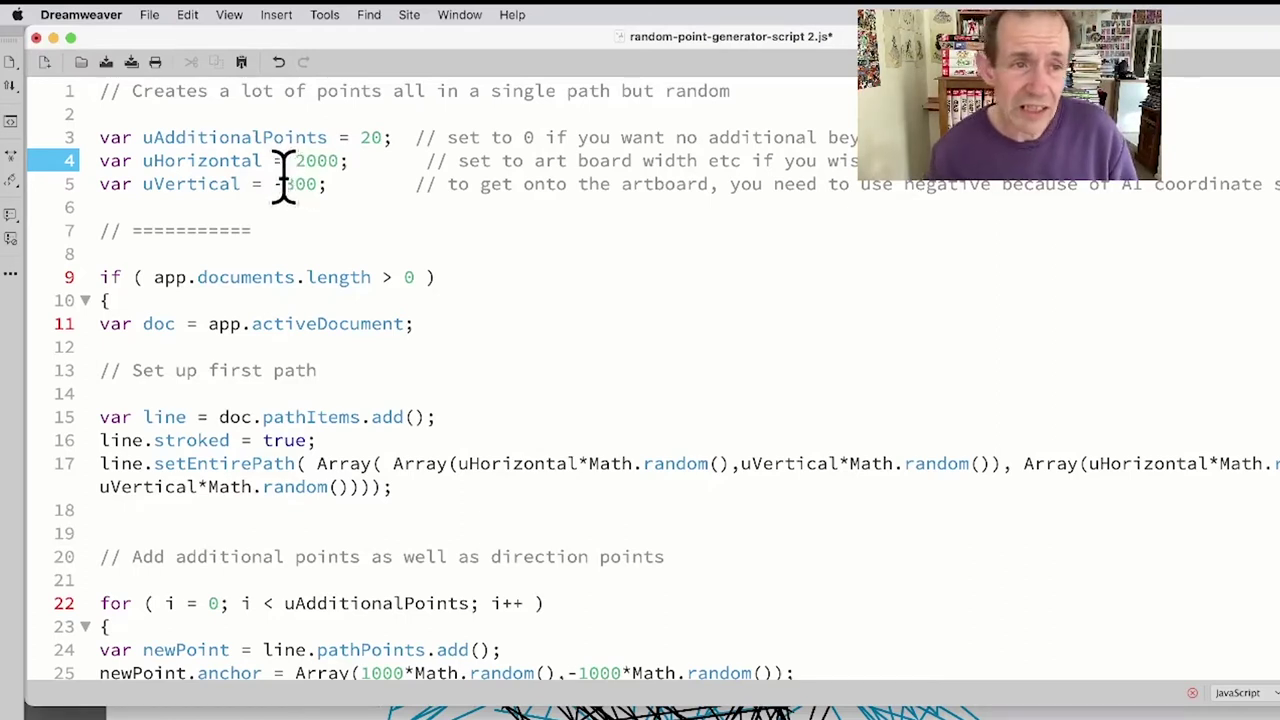
pyautogui.doubleClick(278, 184)
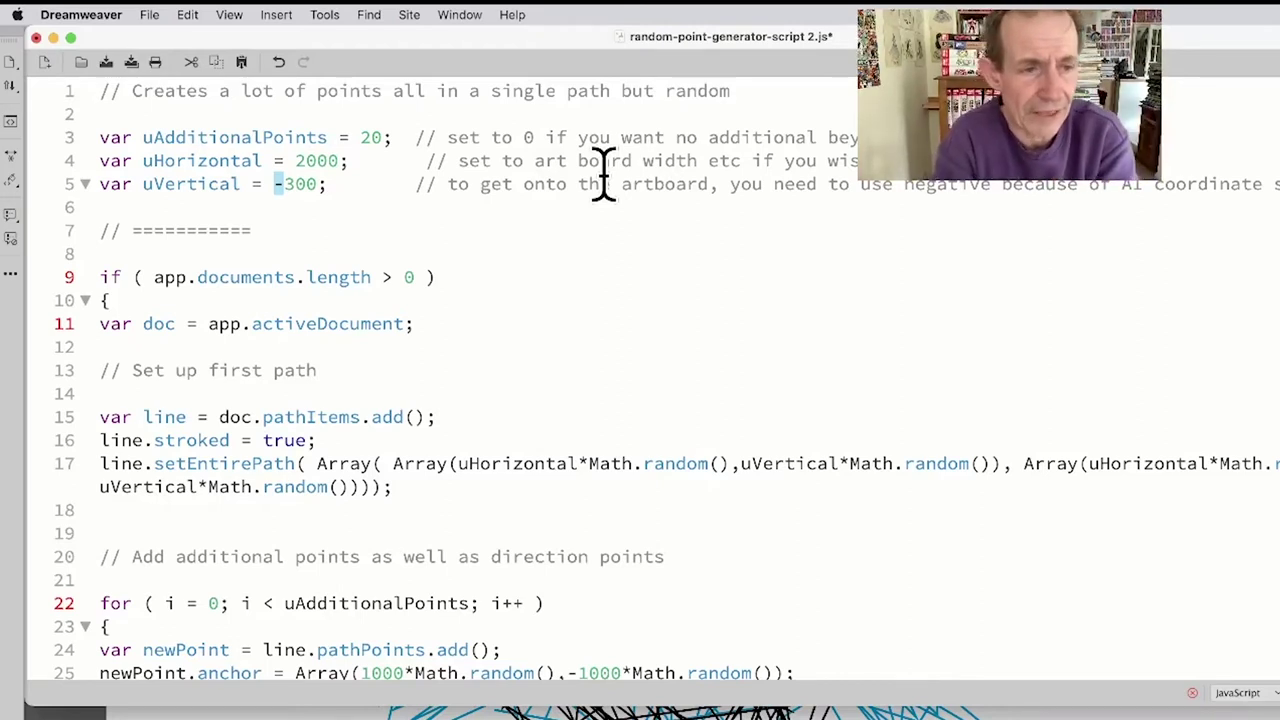
# Review the for loop using uAdditionalPoints, then close the script with Don't Save
pyautogui.scroll(-5, 449, 263)
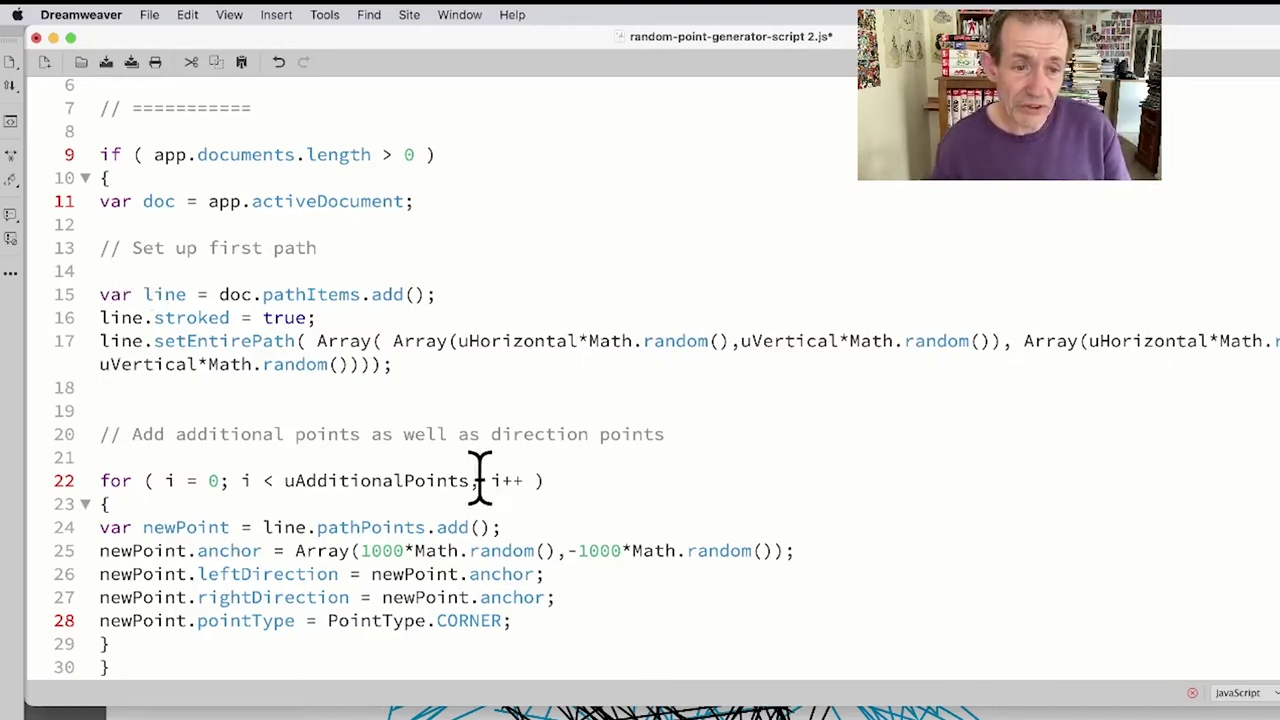
pyautogui.moveTo(471, 480); pyautogui.dragTo(283, 480)
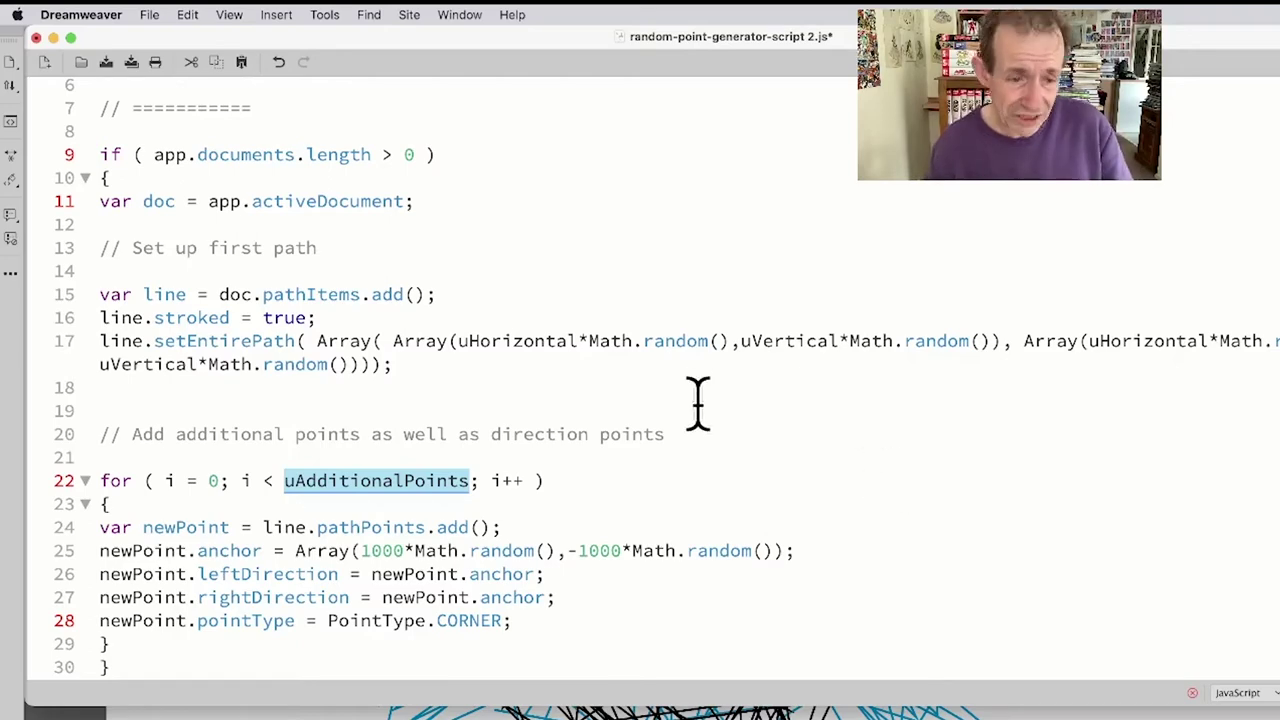
pyautogui.scroll(2, 273, 460)
pyautogui.scroll(1, 273, 460)
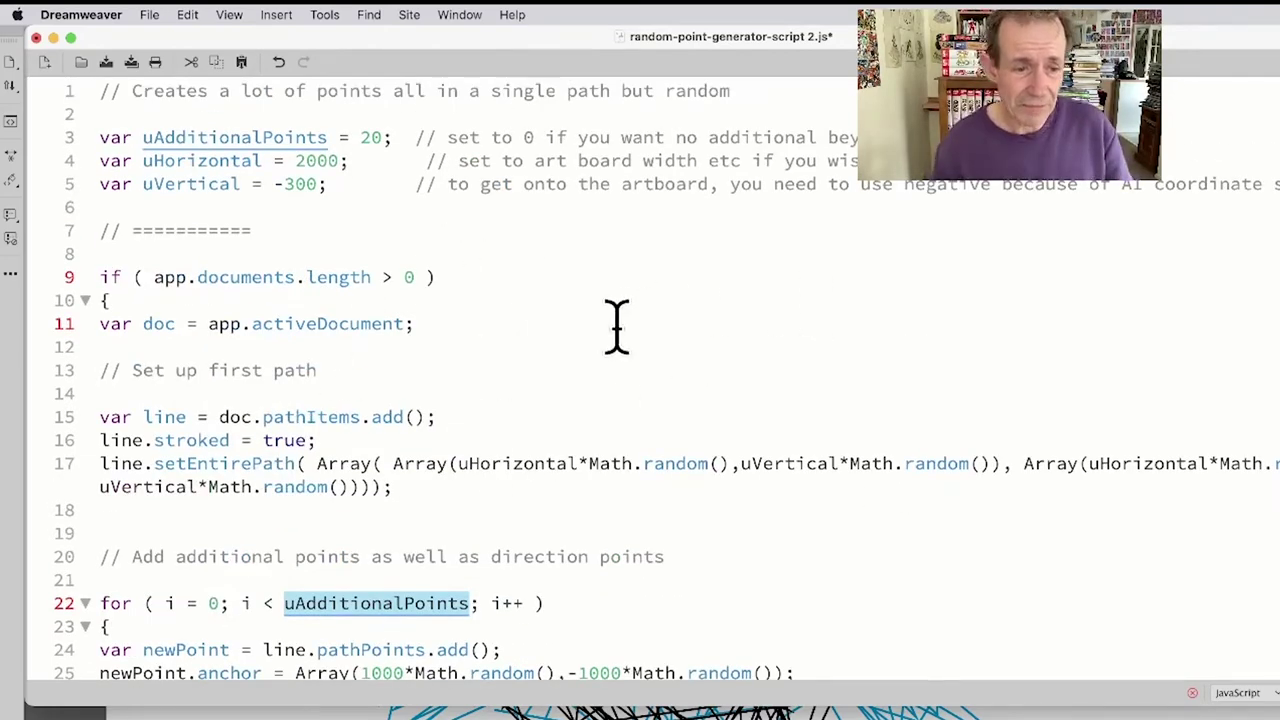
pyautogui.scroll(-3, 607, 329)
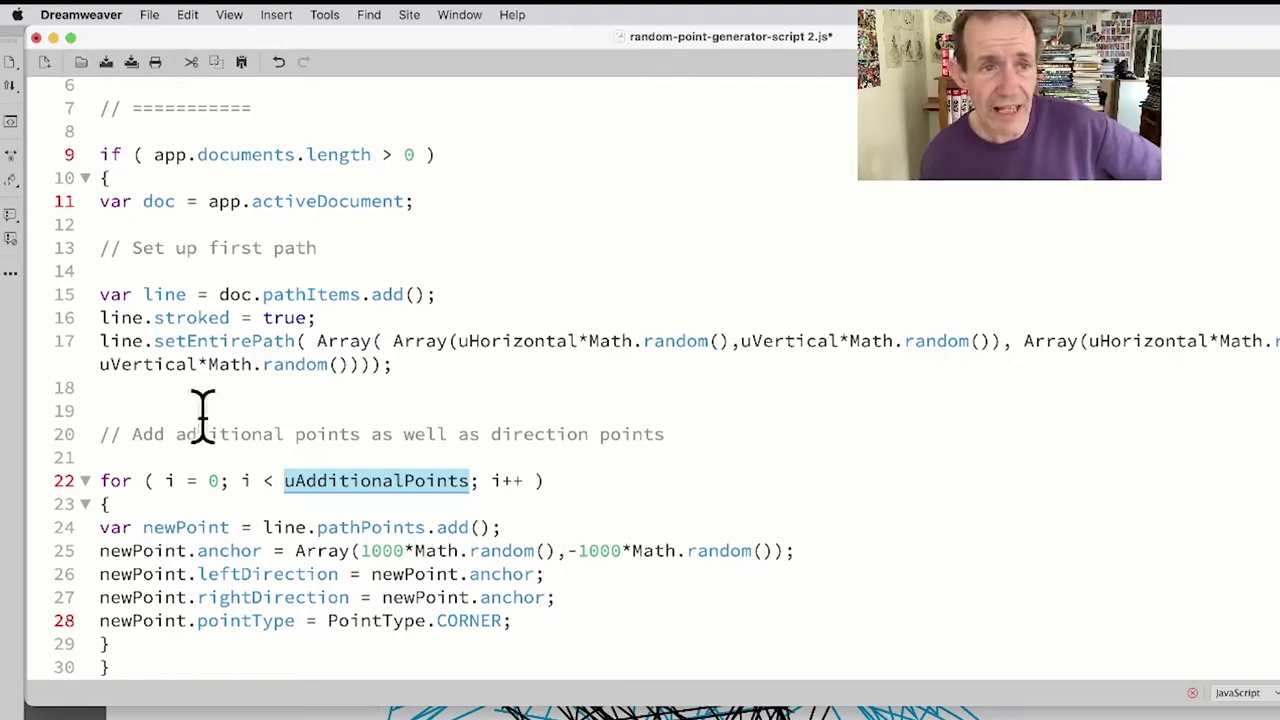
pyautogui.click(36, 38)
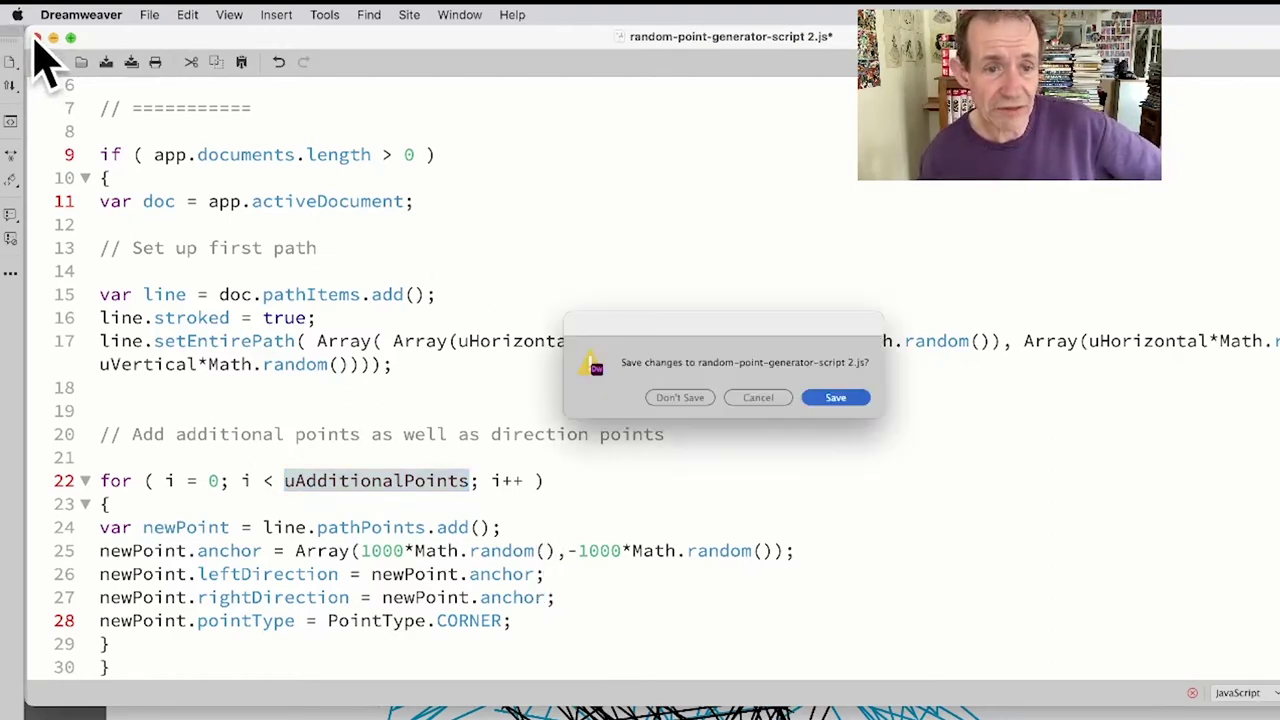
pyautogui.click(682, 398)
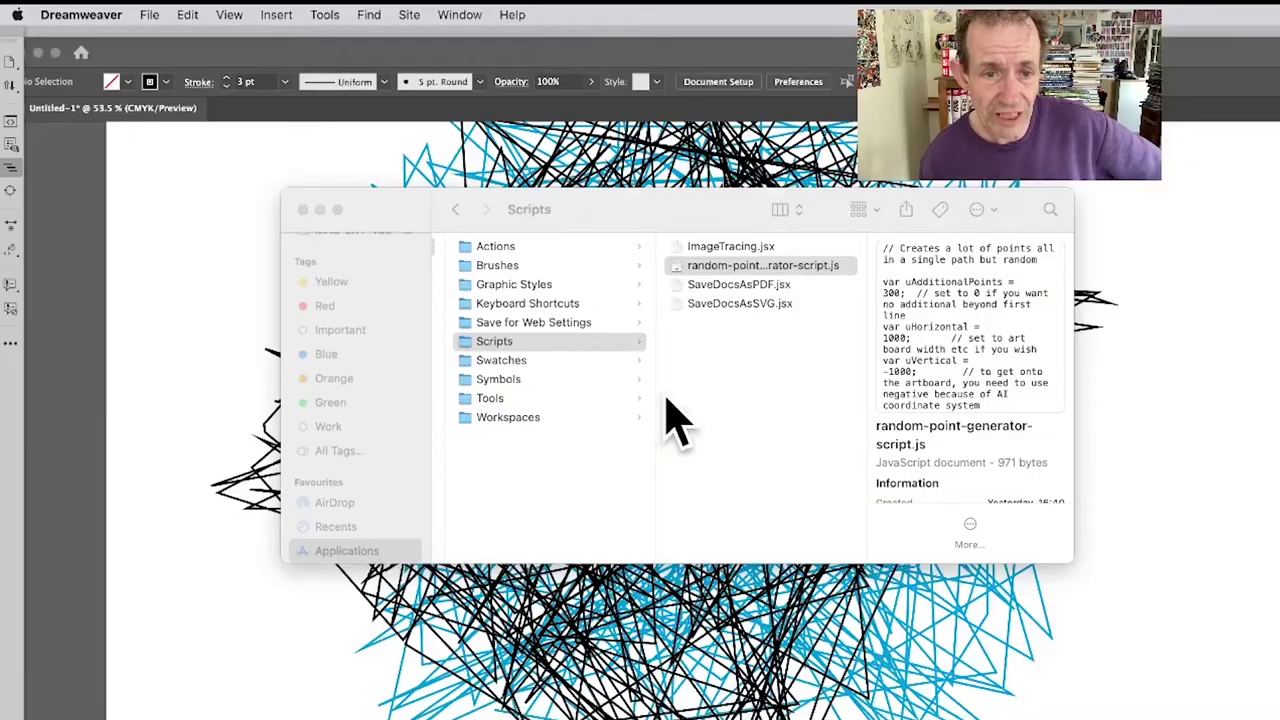
# Bring Illustrator forward, drag one scribble line group, and dismiss the File > Scripts list
pyautogui.click(446, 634)
pyautogui.moveTo(591, 271); pyautogui.dragTo(650, 302)
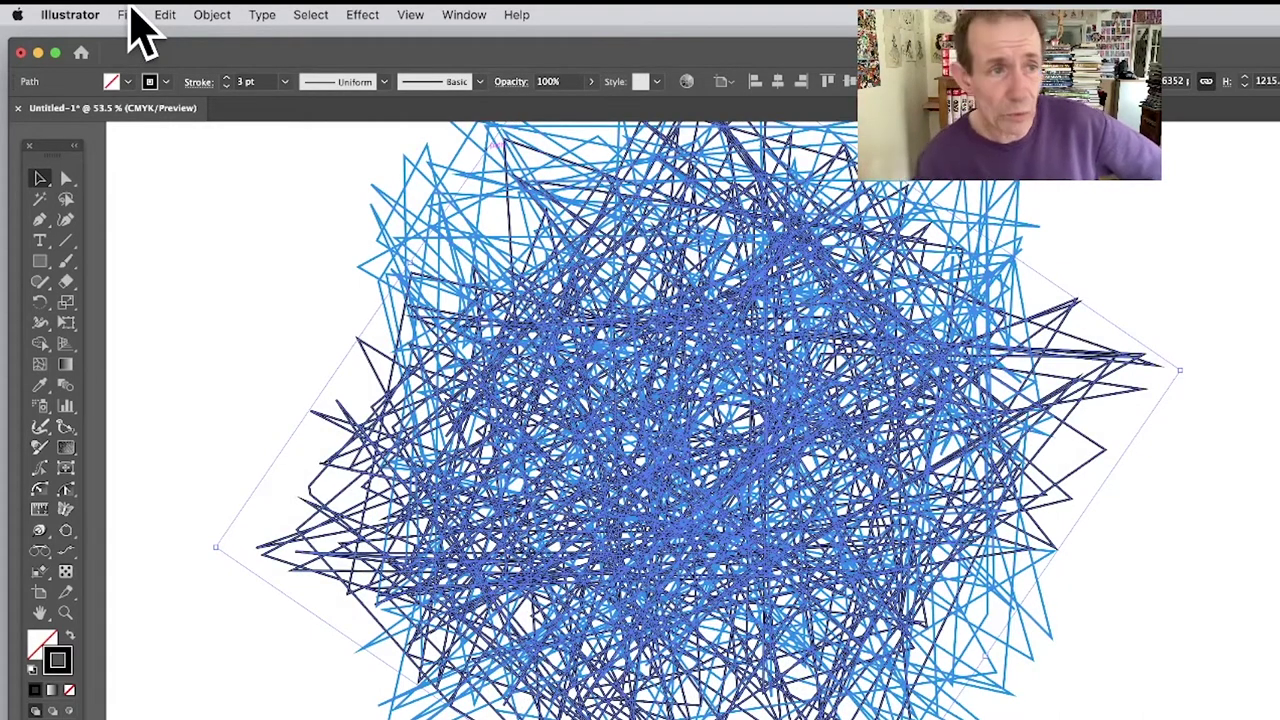
pyautogui.click(129, 14)
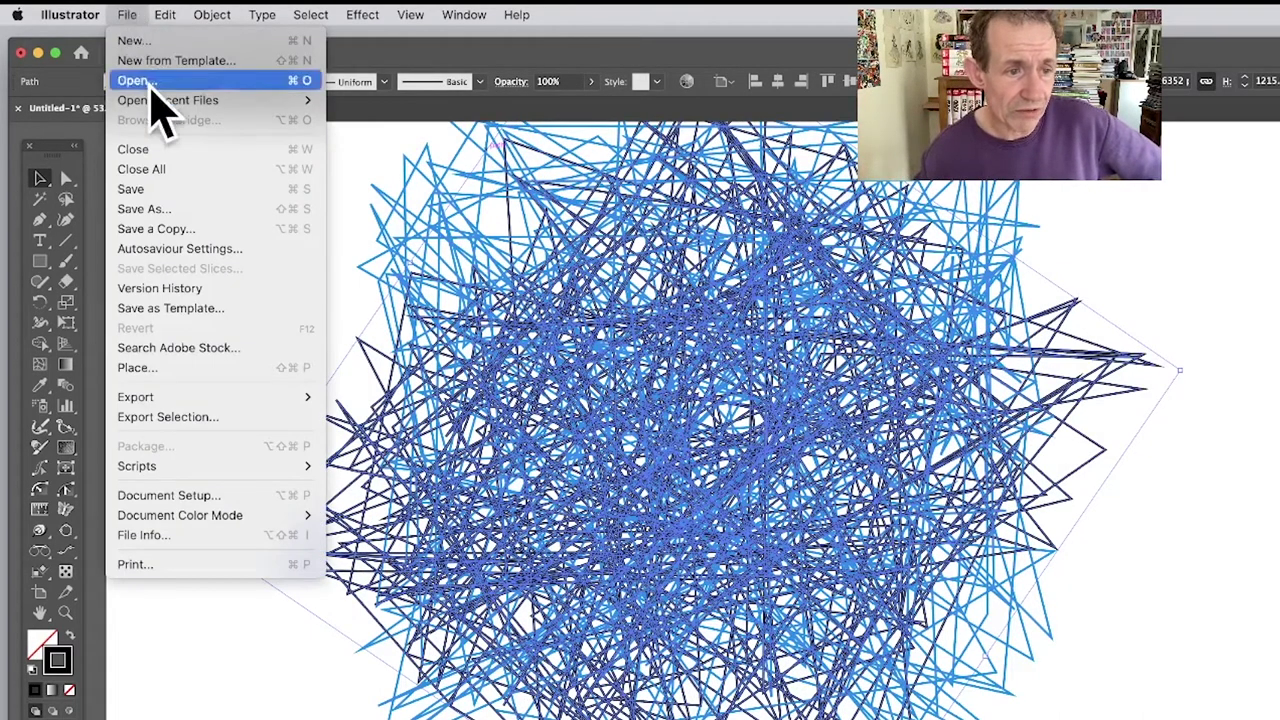
pyautogui.moveTo(309, 466)
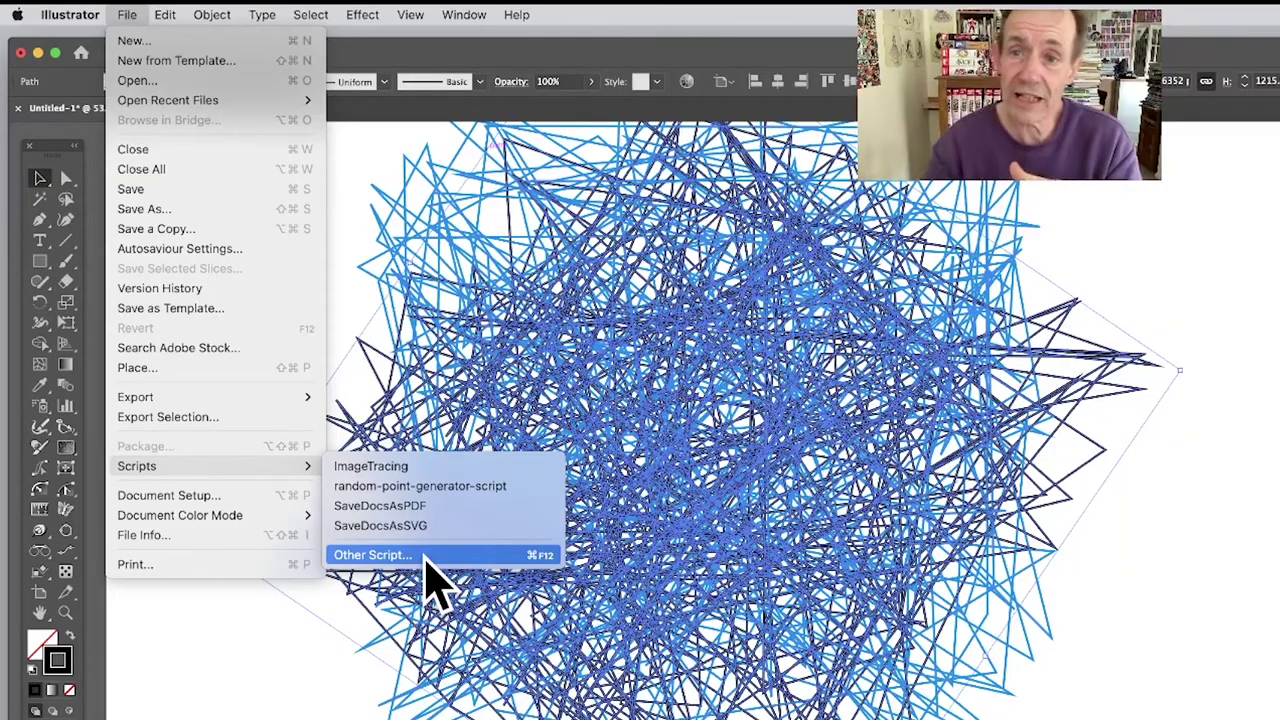
pyautogui.press('Escape')
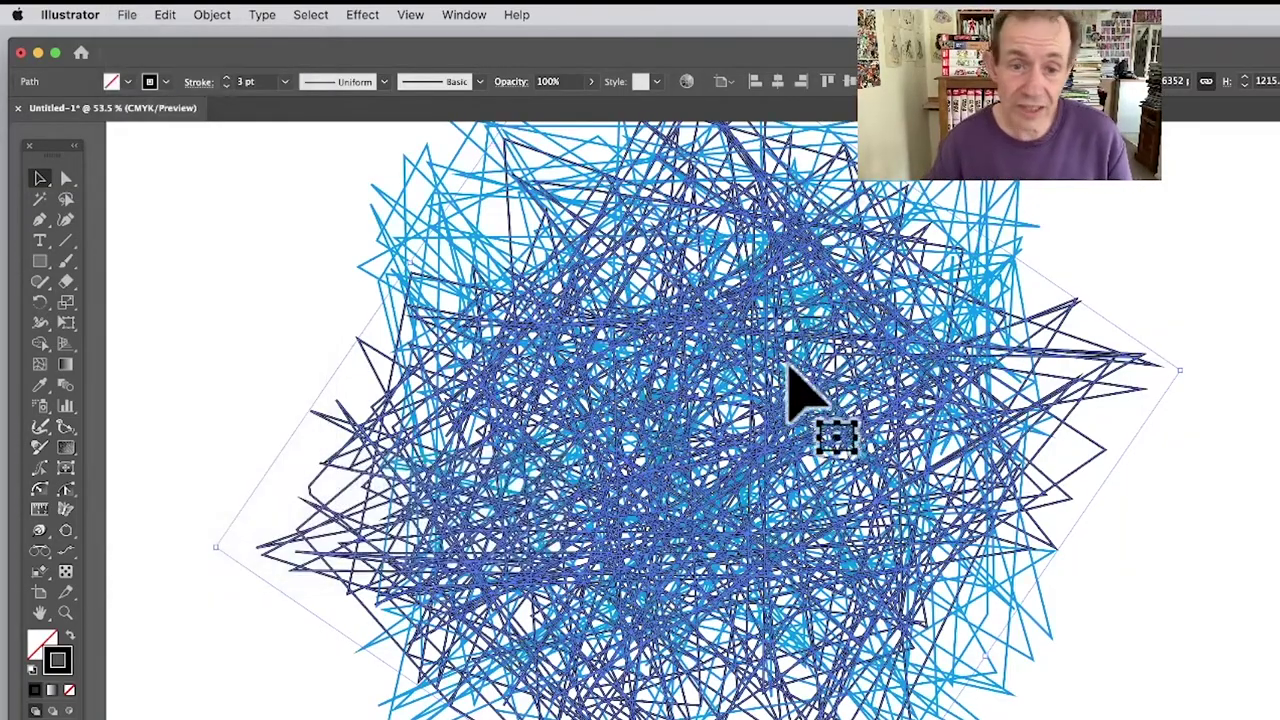
# Drag the selected scribble groups so they overlap across the artboard, then select the cyan scribble
pyautogui.moveTo(750, 374); pyautogui.dragTo(1057, 355)
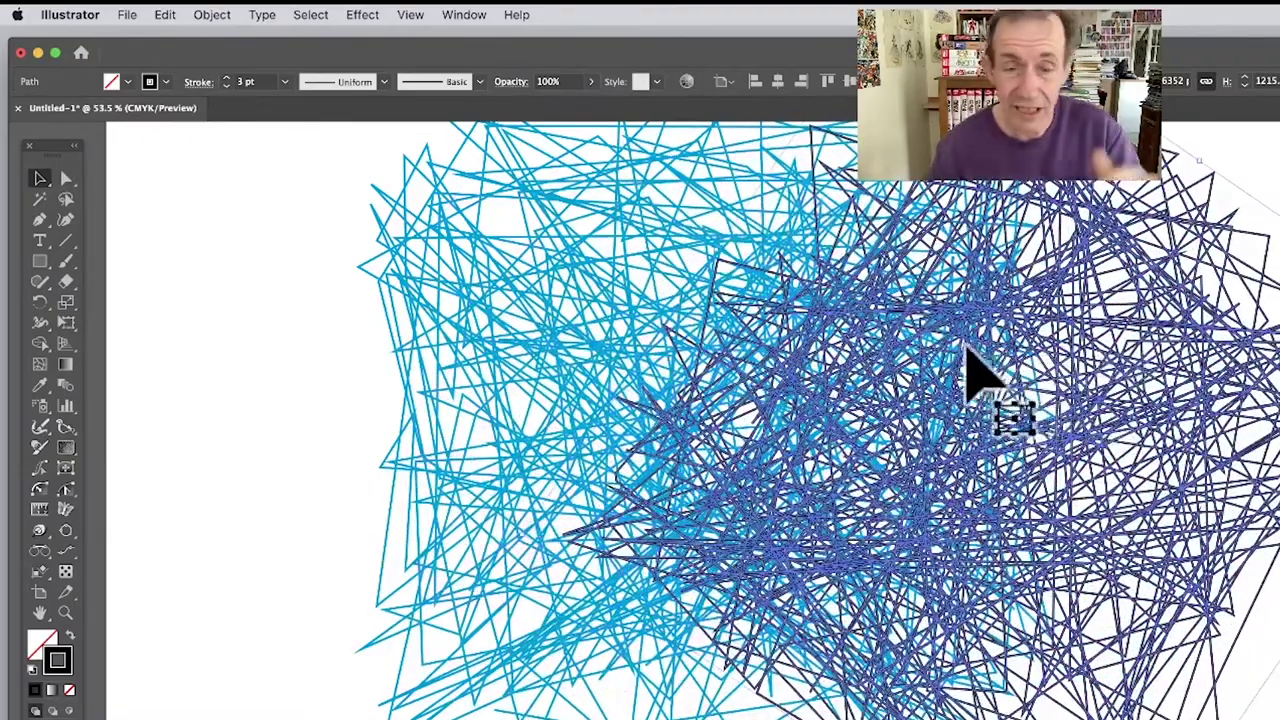
pyautogui.moveTo(903, 337); pyautogui.dragTo(786, 314)
pyautogui.moveTo(1020, 372); pyautogui.dragTo(1000, 243)
pyautogui.click(491, 262)
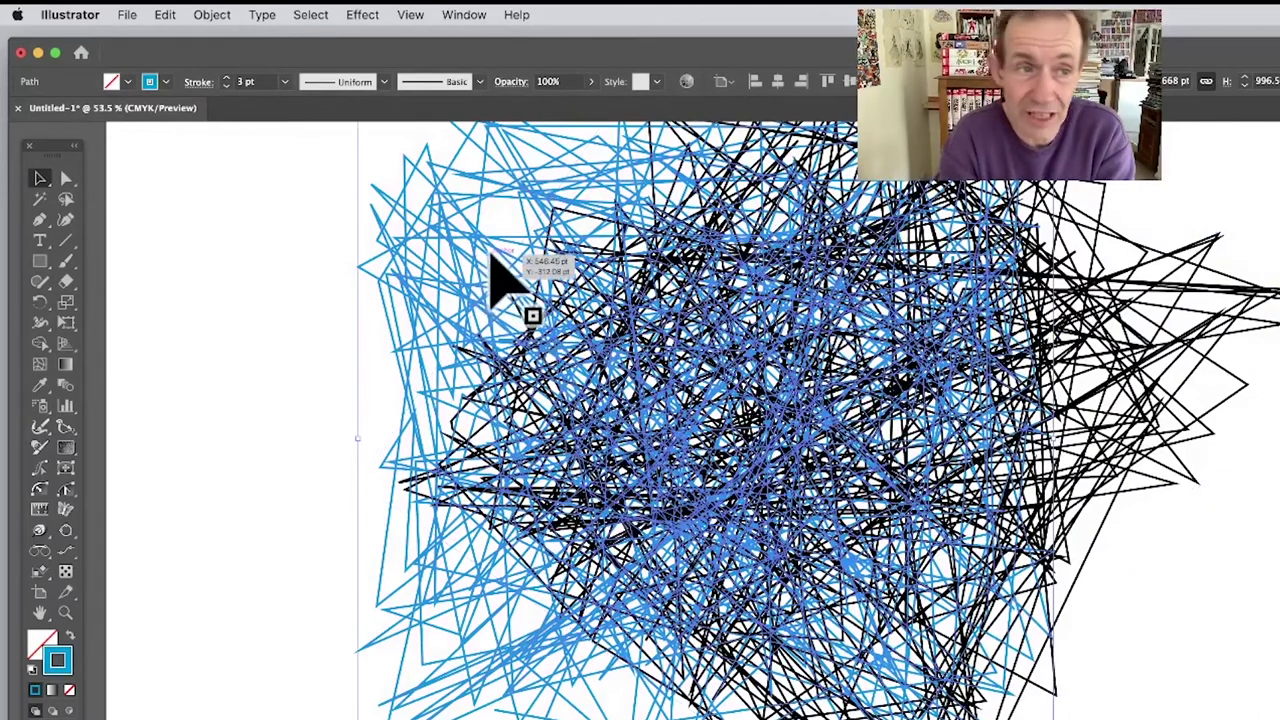